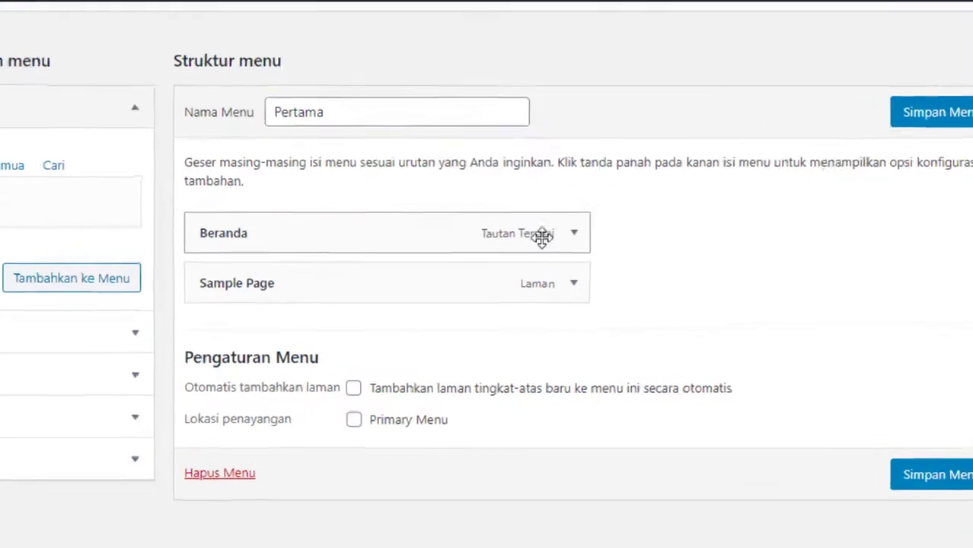
Remove the existing Beranda and Sample Page items from the Pertama menu
{"action": "left_click", "coordinate": [667, 229]}
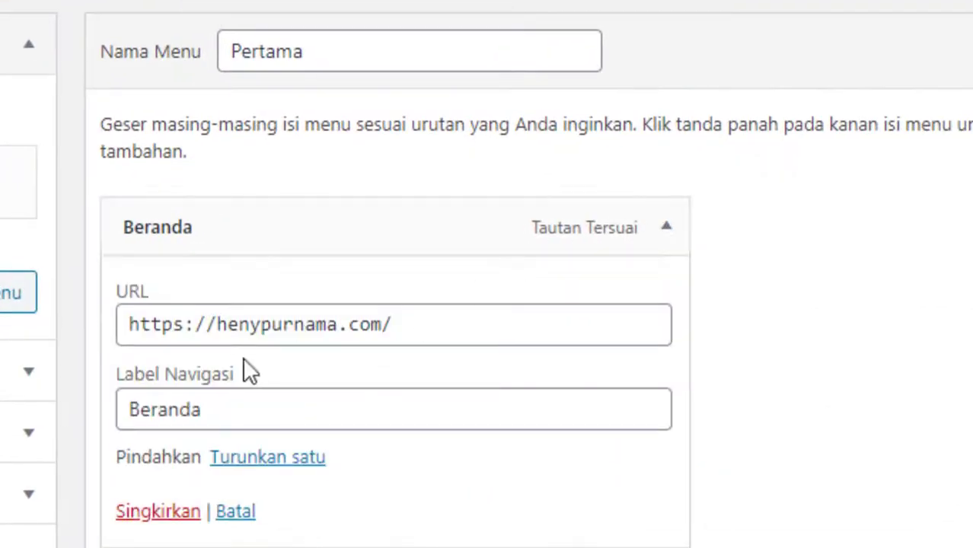
{"action": "left_click", "coordinate": [160, 513]}
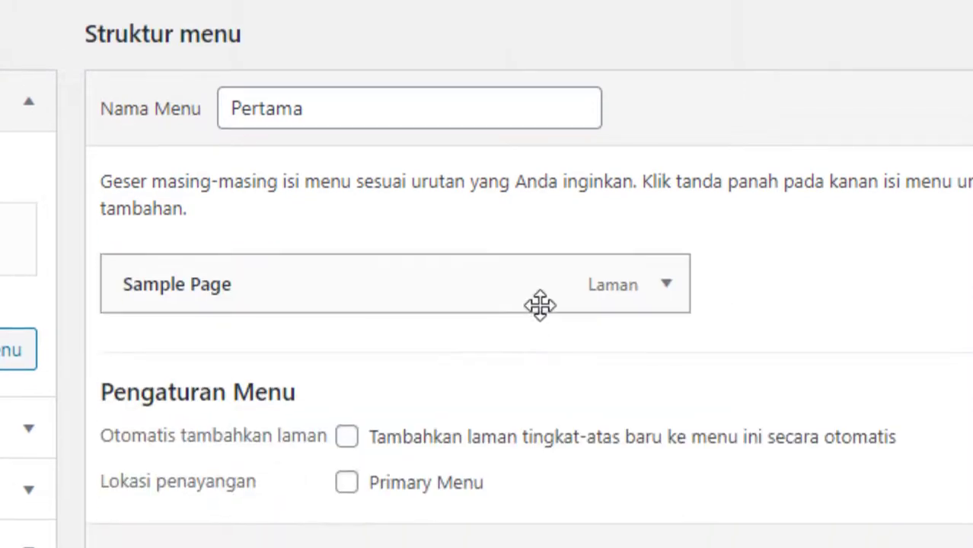
{"action": "left_click", "coordinate": [667, 285]}
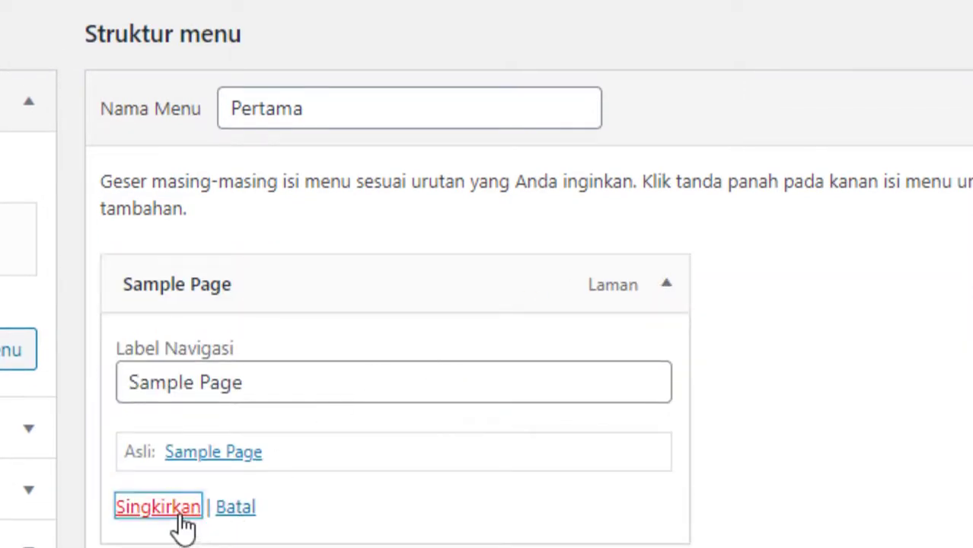
{"action": "left_click", "coordinate": [181, 513]}
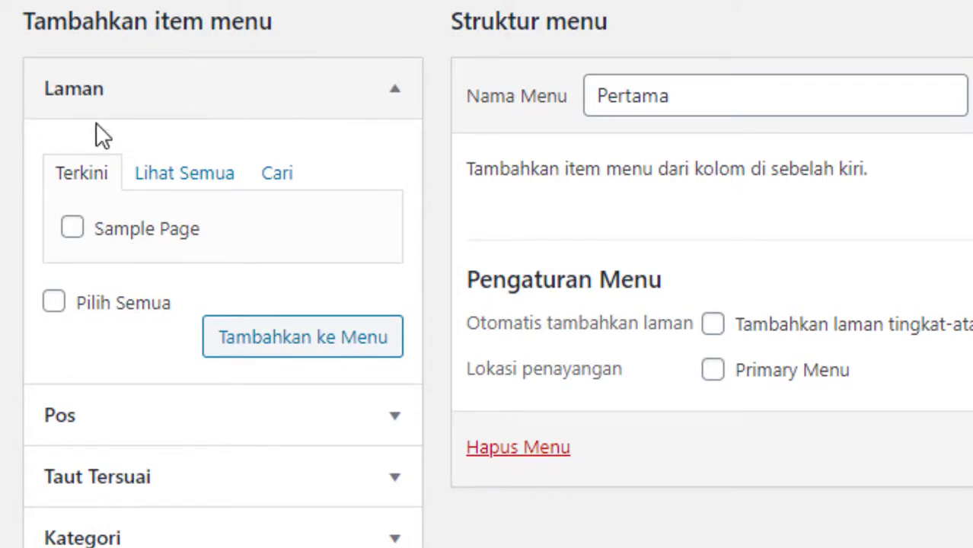
Add the Beranda page from the full list of pages to the Pertama menu
{"action": "left_click", "coordinate": [176, 180]}
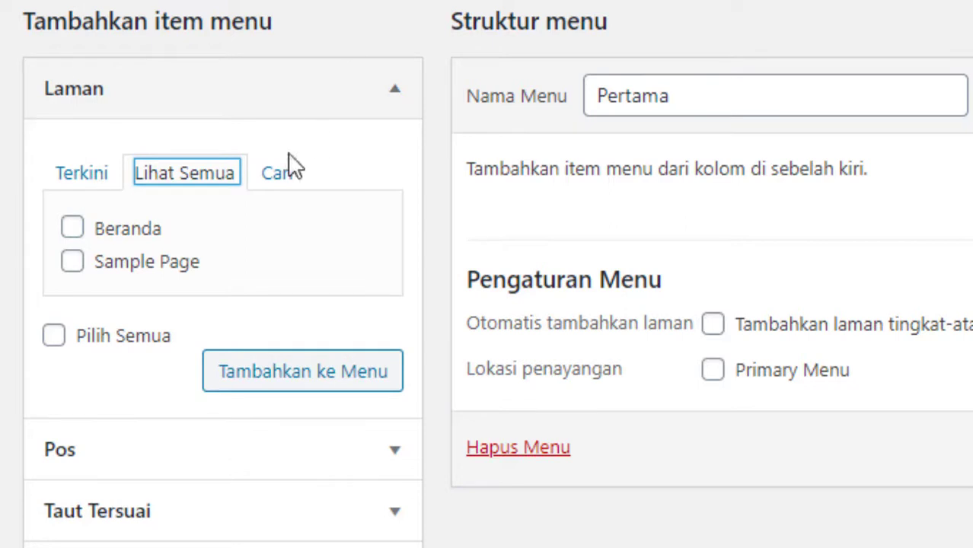
{"action": "left_click", "coordinate": [73, 228]}
{"action": "left_click", "coordinate": [289, 381]}
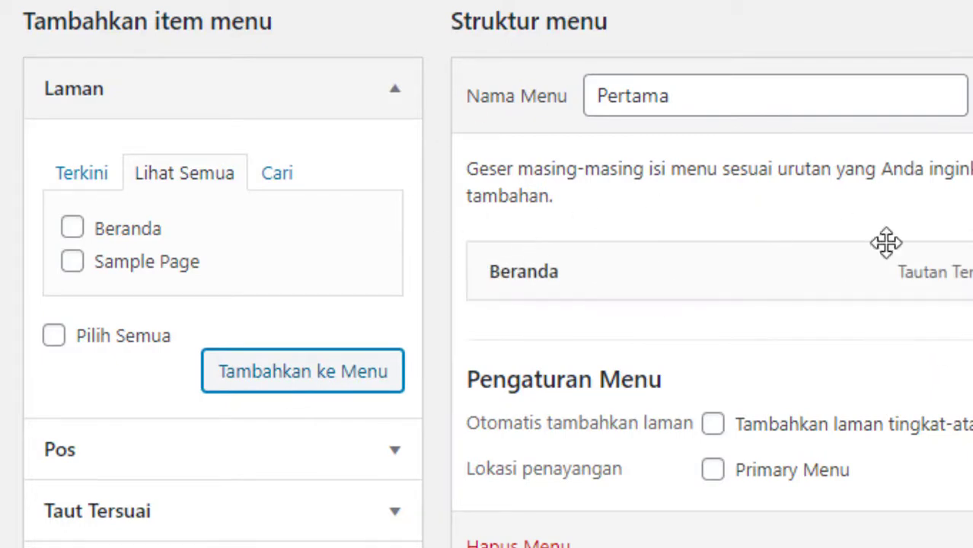
Add the DELAPAN PULUH post from the full list of posts to the Pertama menu
{"action": "scroll", "coordinate": [335, 352], "scroll_direction": "down", "scroll_amount": 1}
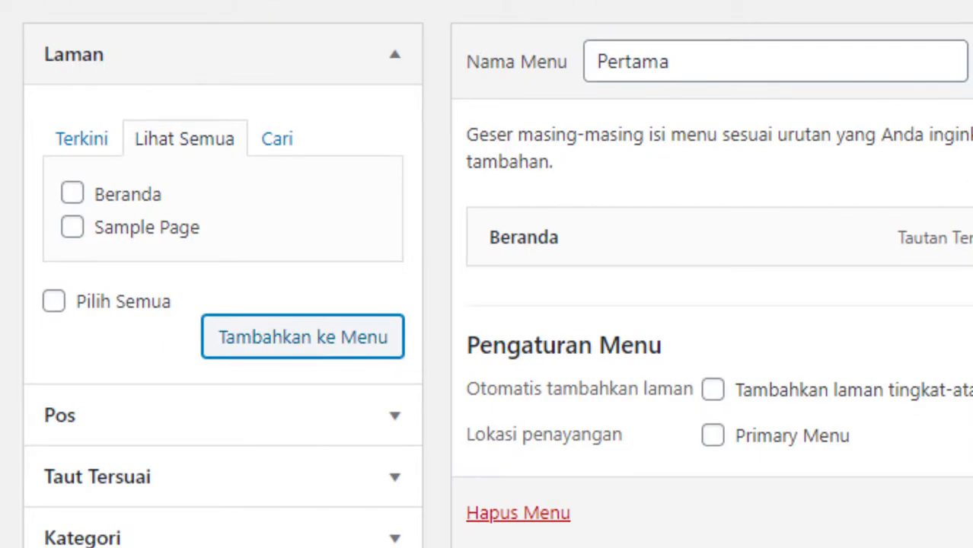
{"action": "left_click", "coordinate": [397, 430]}
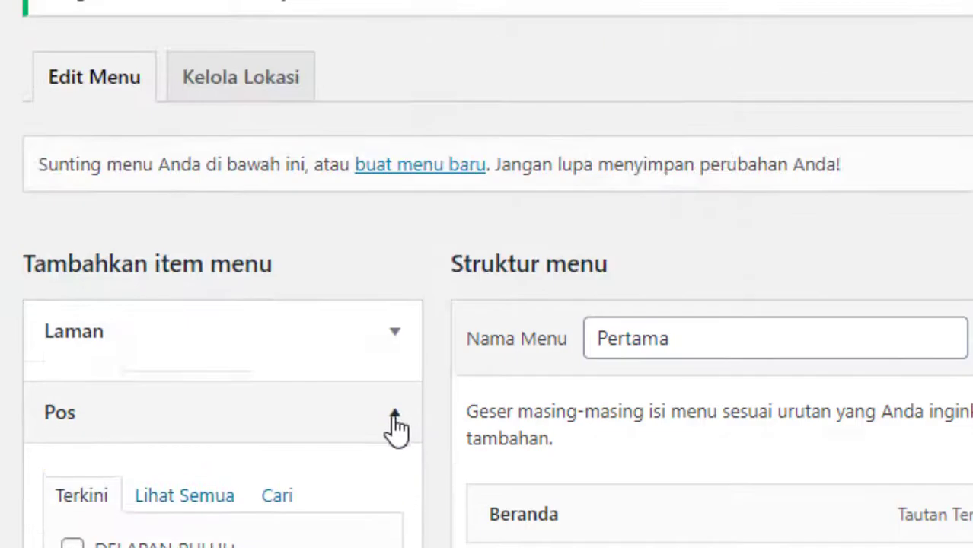
{"action": "scroll", "coordinate": [346, 260], "scroll_direction": "down", "scroll_amount": 3}
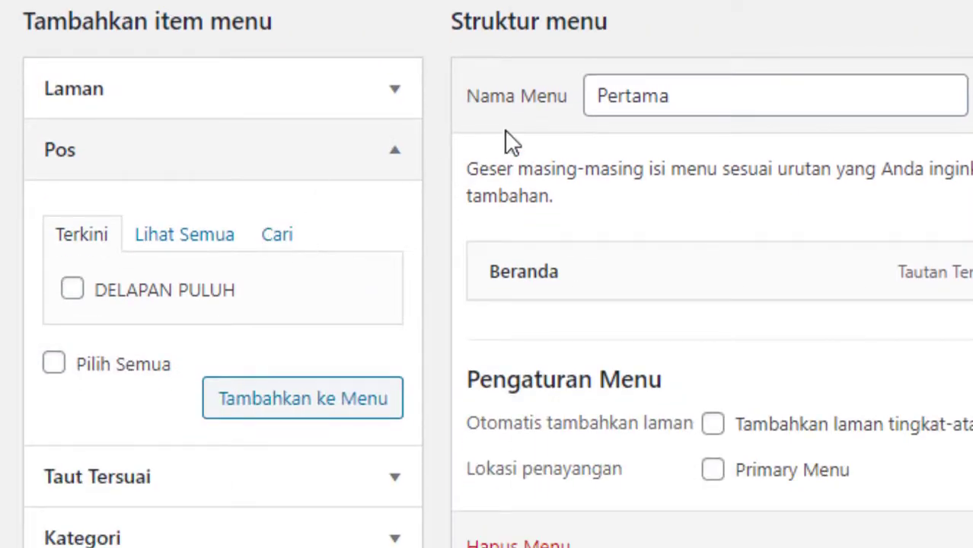
{"action": "left_click", "coordinate": [195, 242]}
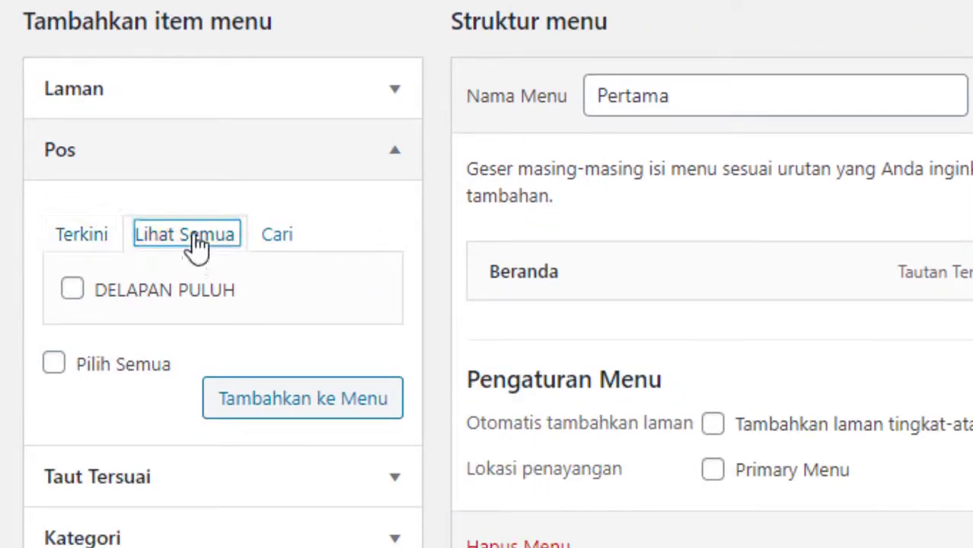
{"action": "left_click", "coordinate": [72, 290]}
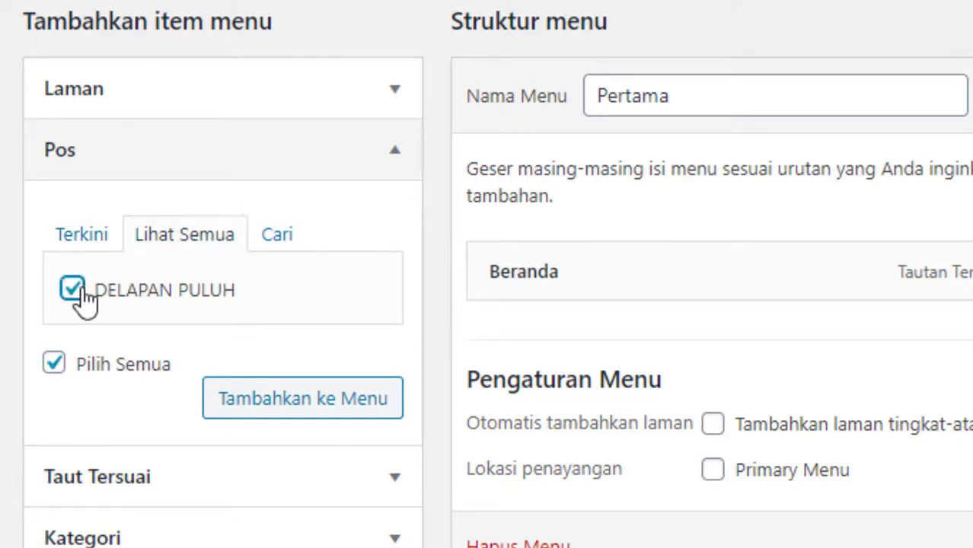
{"action": "left_click", "coordinate": [320, 412]}
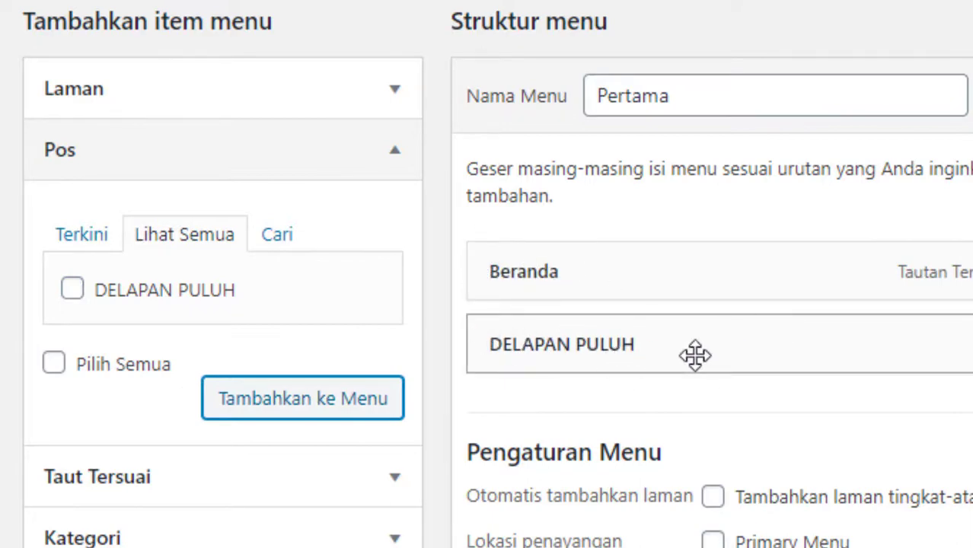
{"action": "left_click", "coordinate": [400, 157]}
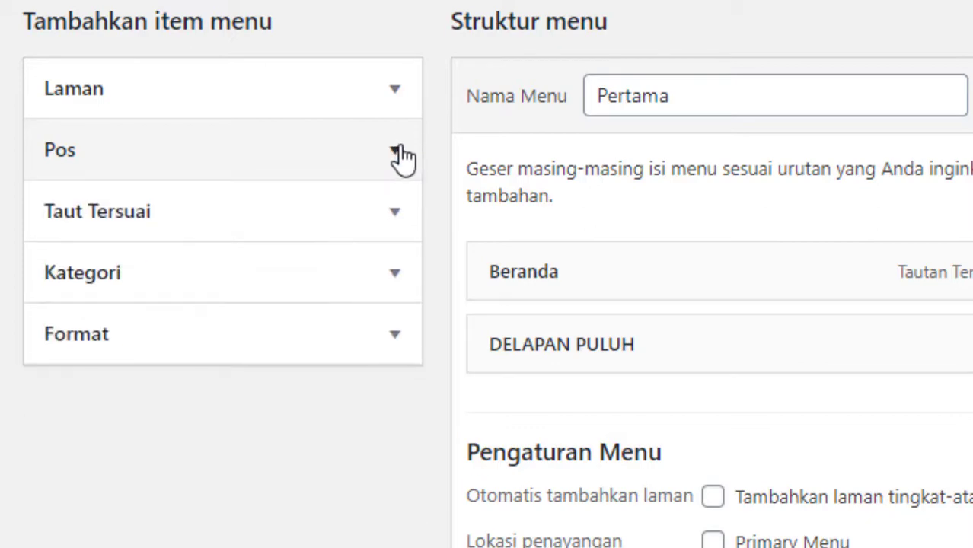
Expand the custom link options, switch to YouTube and copy the URL of the WP NEWS & LOKER video
{"action": "left_click", "coordinate": [394, 217]}
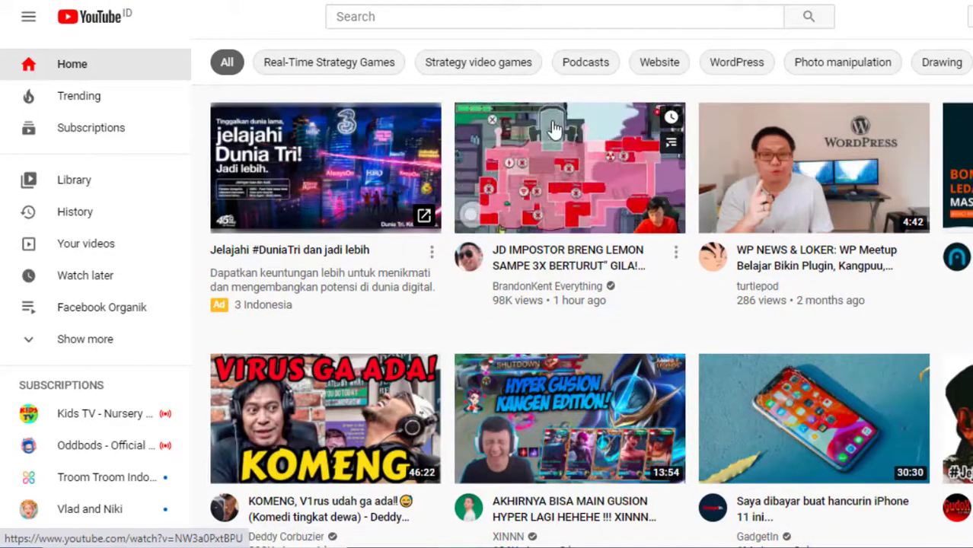
{"action": "left_click", "coordinate": [787, 176]}
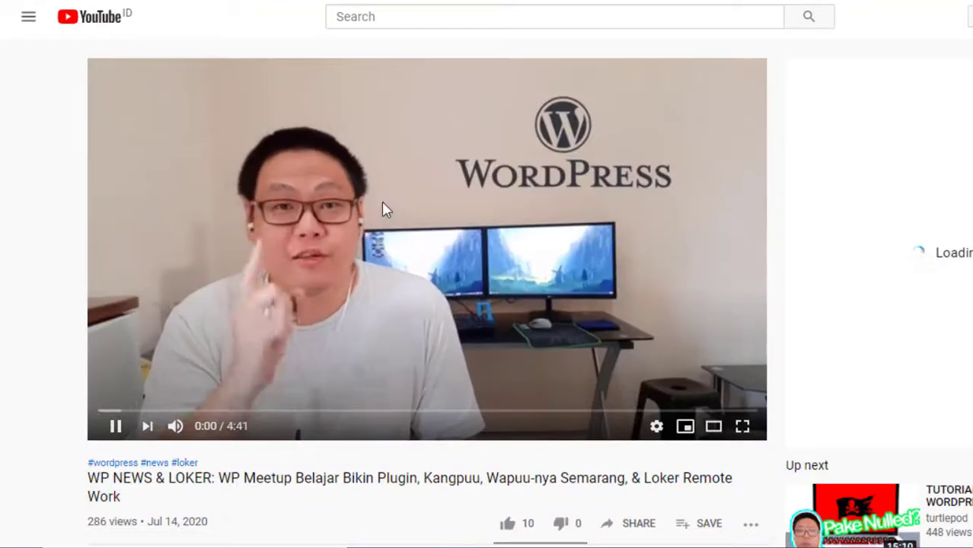
{"action": "right_click", "coordinate": [383, 184]}
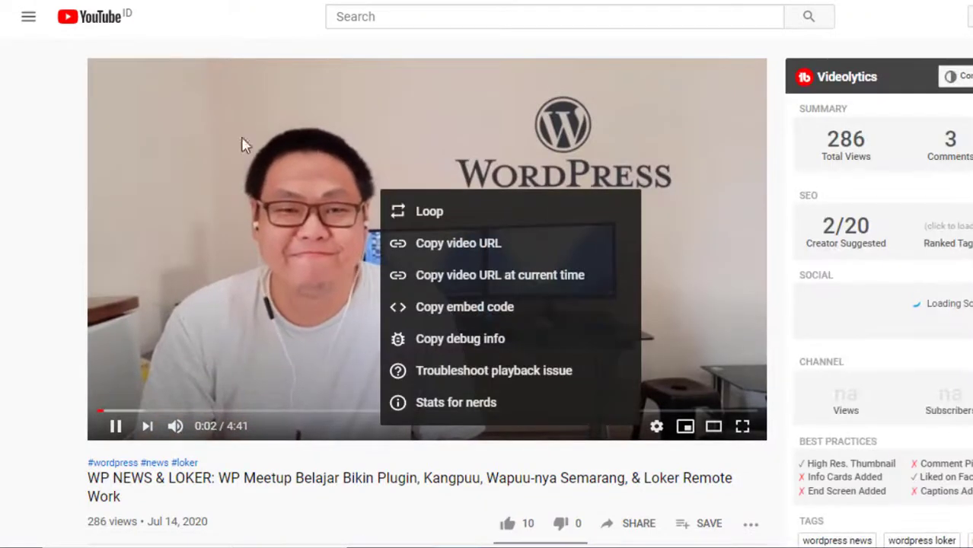
{"action": "right_click", "coordinate": [398, 180]}
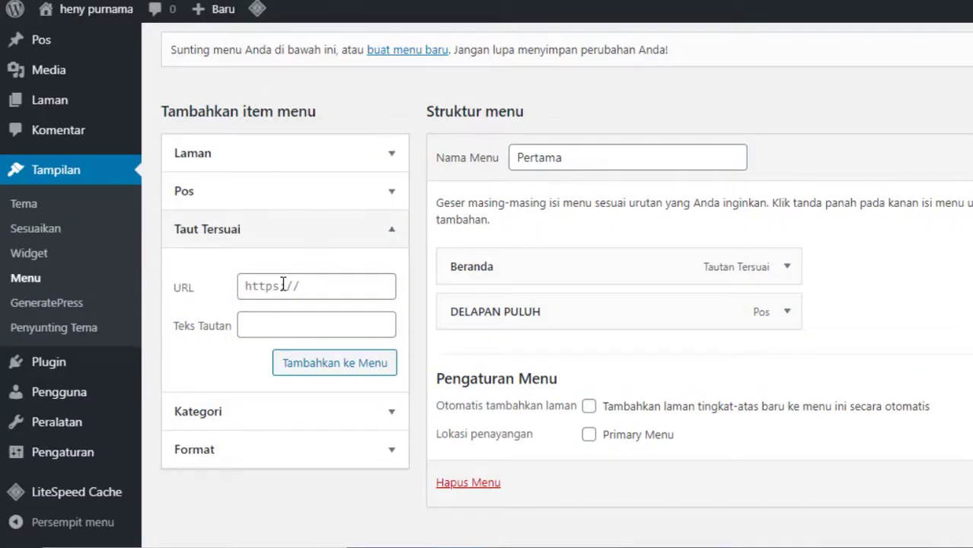
Add a custom link to the menu using the copied video URL and the link text Youtube
{"action": "left_click", "coordinate": [283, 285]}
{"action": "right_click", "coordinate": [283, 285]}
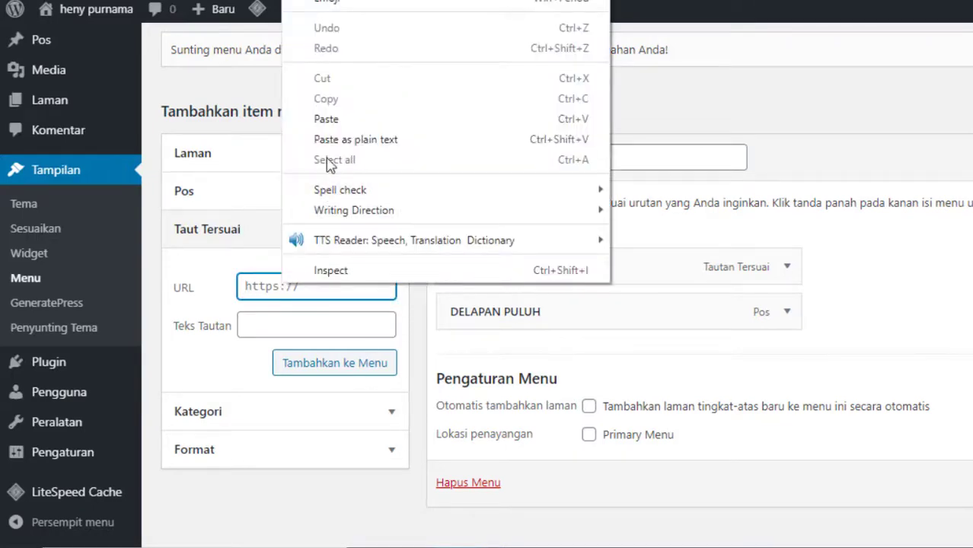
{"action": "left_click", "coordinate": [327, 118]}
{"action": "left_click", "coordinate": [297, 320]}
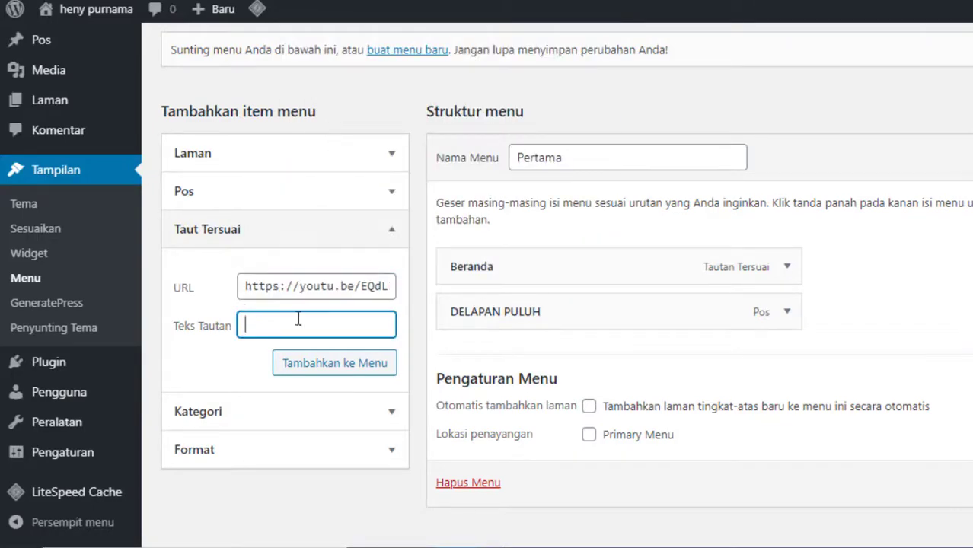
{"action": "type", "text": "Youtube"}
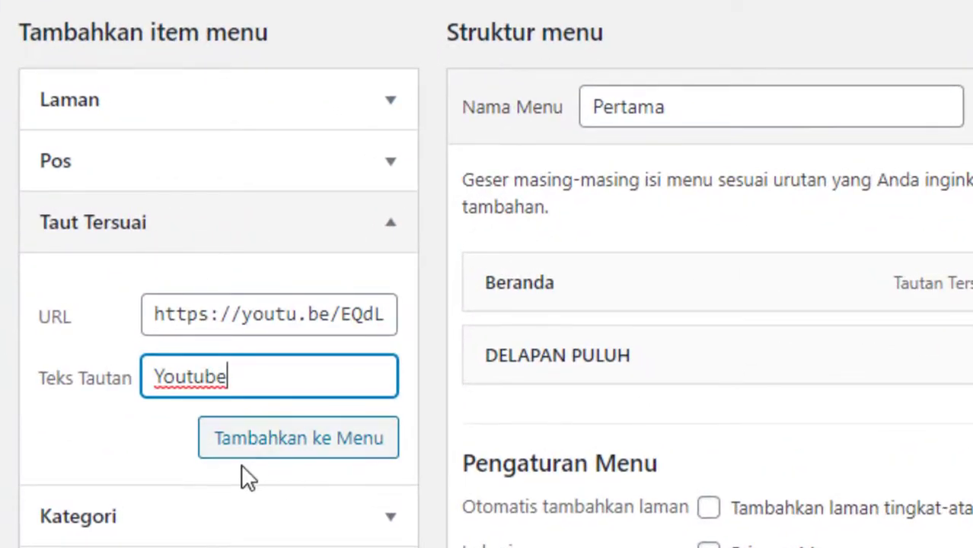
{"action": "left_click", "coordinate": [304, 447]}
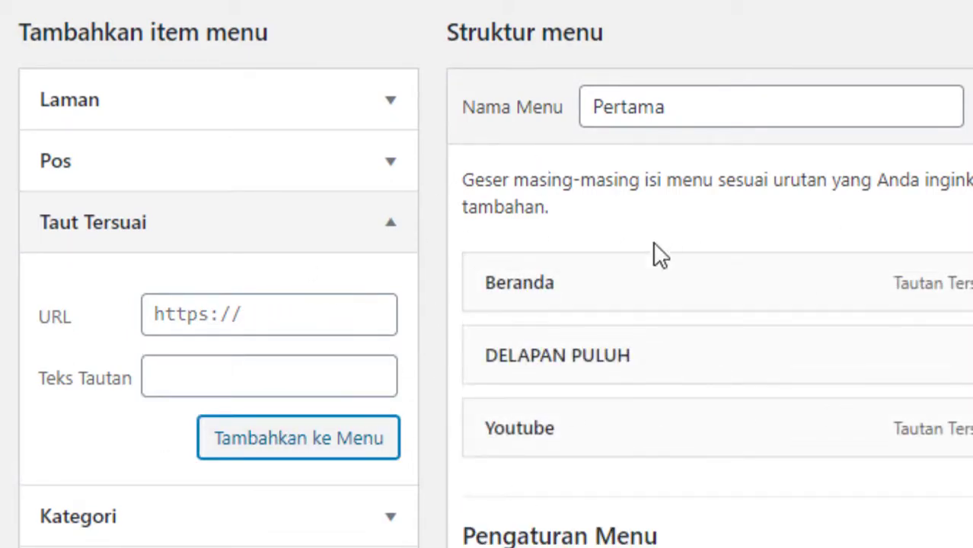
Add the Uncategorized category to the Pertama menu
{"action": "scroll", "coordinate": [838, 367], "scroll_direction": "down", "scroll_amount": 2}
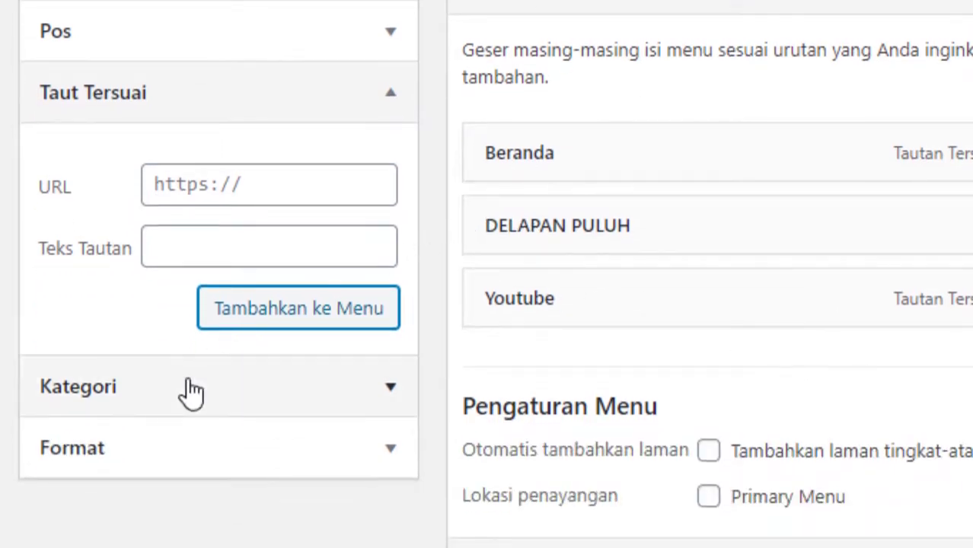
{"action": "left_click", "coordinate": [350, 95]}
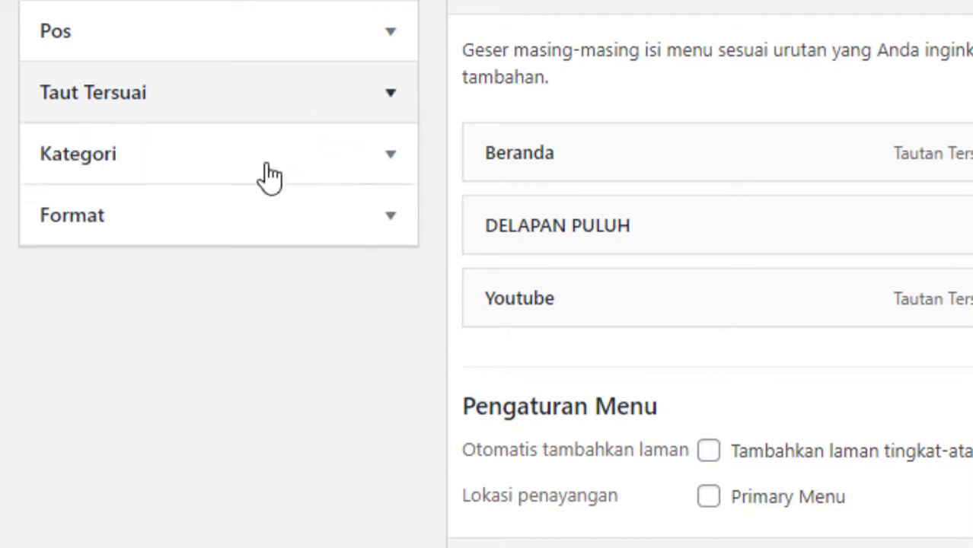
{"action": "left_click", "coordinate": [161, 160]}
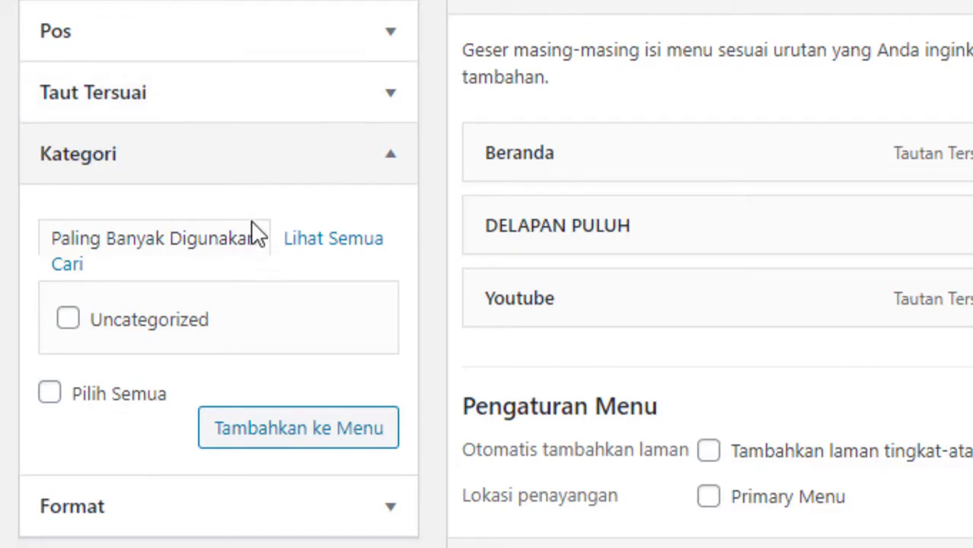
{"action": "left_click", "coordinate": [68, 320]}
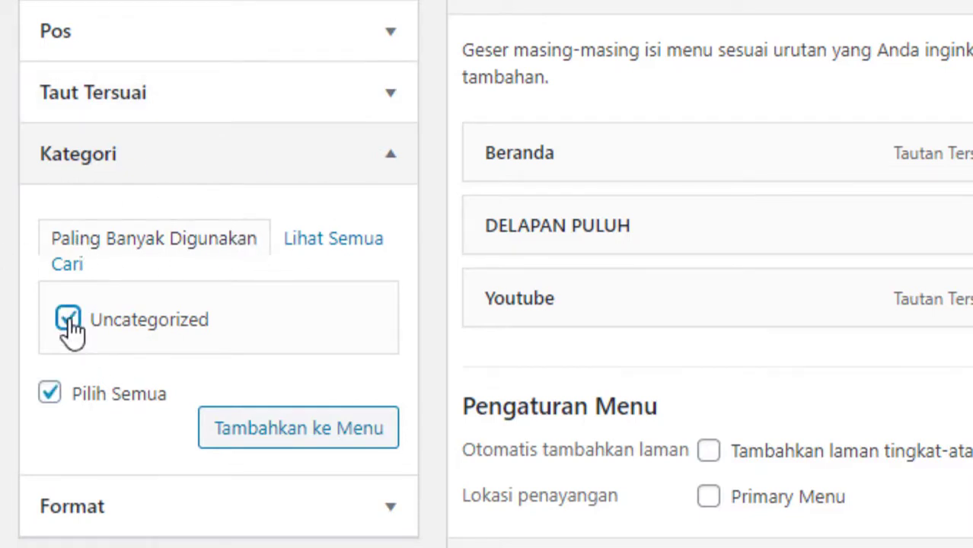
{"action": "left_click", "coordinate": [288, 446]}
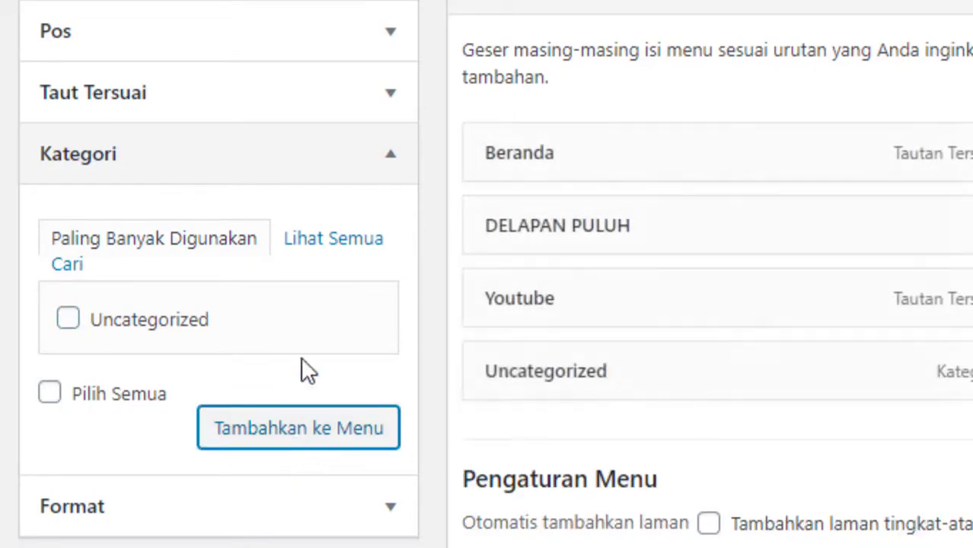
{"action": "scroll", "coordinate": [426, 335], "scroll_direction": "down", "scroll_amount": 1}
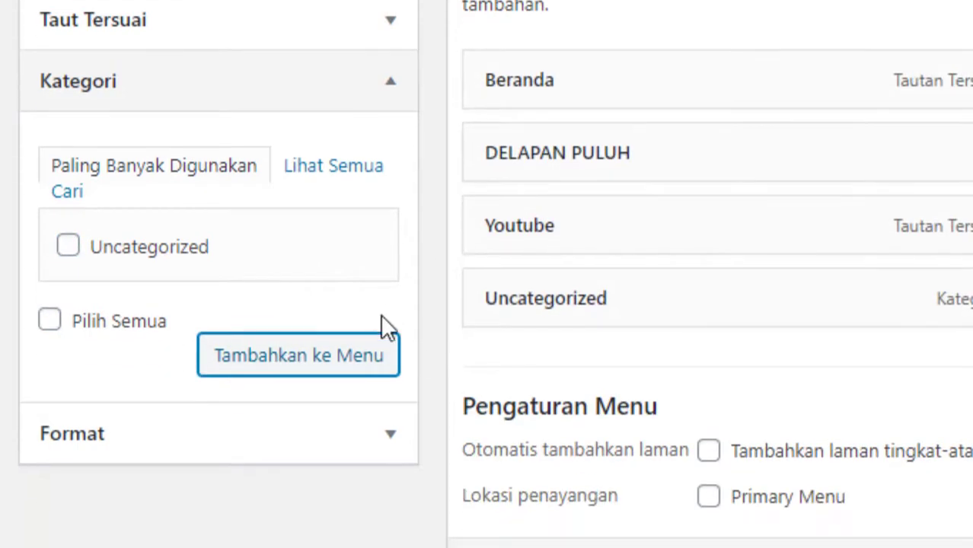
{"action": "left_click", "coordinate": [373, 440]}
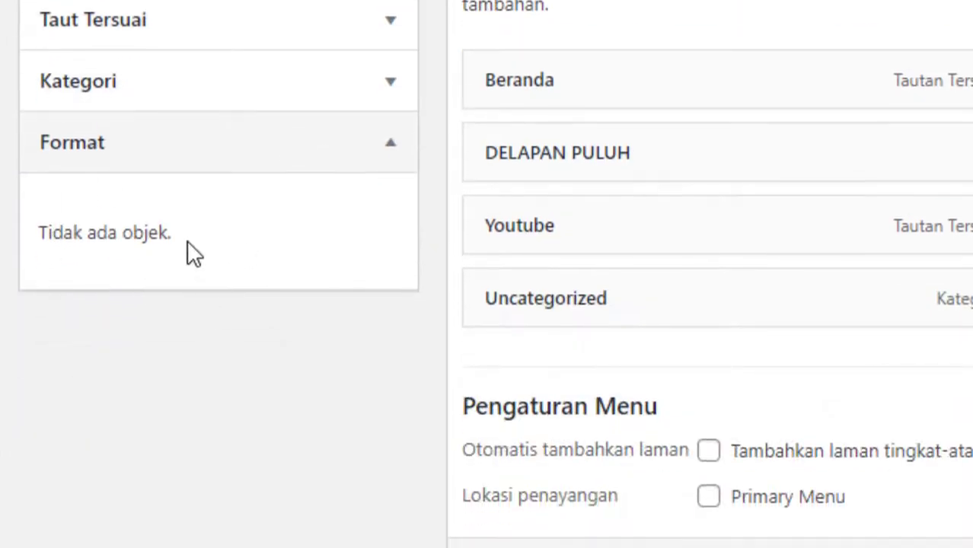
{"action": "left_click", "coordinate": [198, 143]}
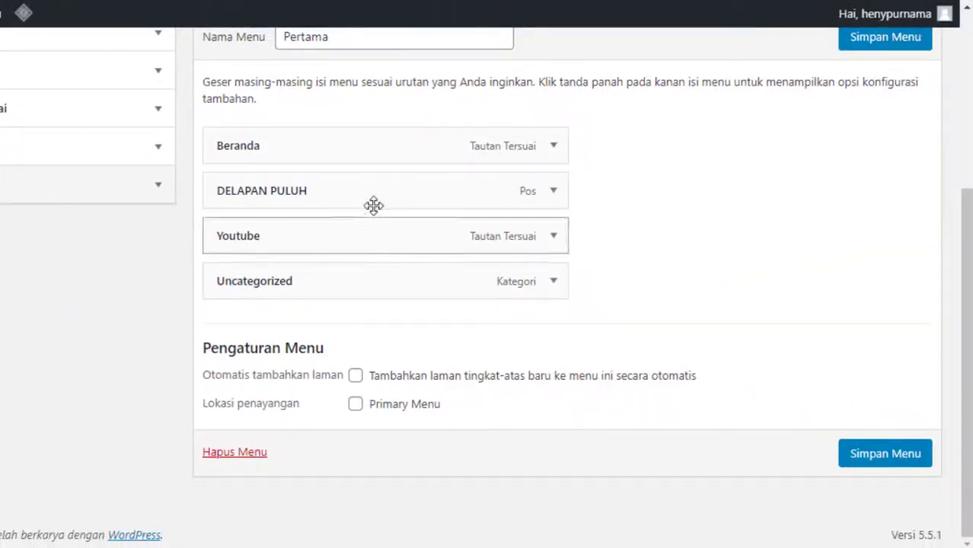
Remove the DELAPAN PULUH post item from the menu structure
{"action": "left_click", "coordinate": [555, 193]}
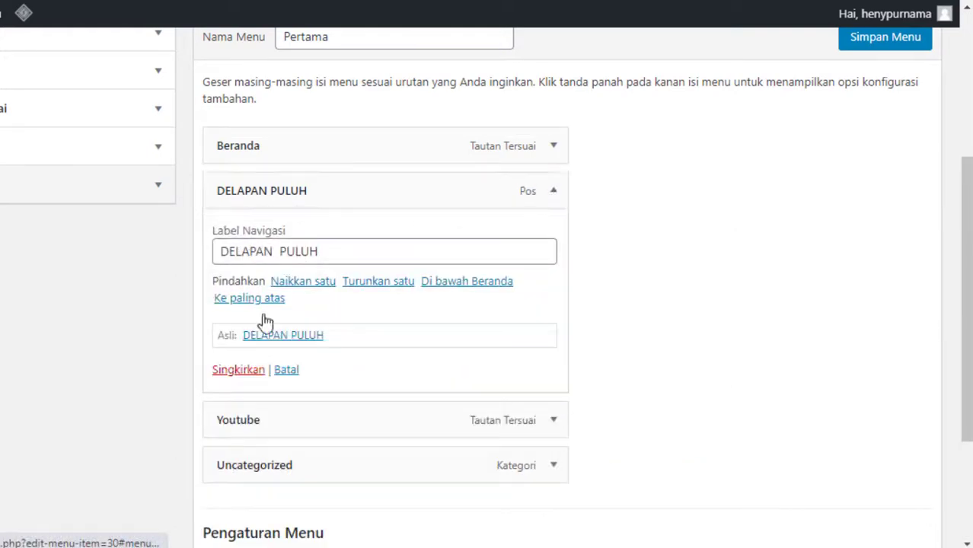
{"action": "left_click", "coordinate": [235, 372]}
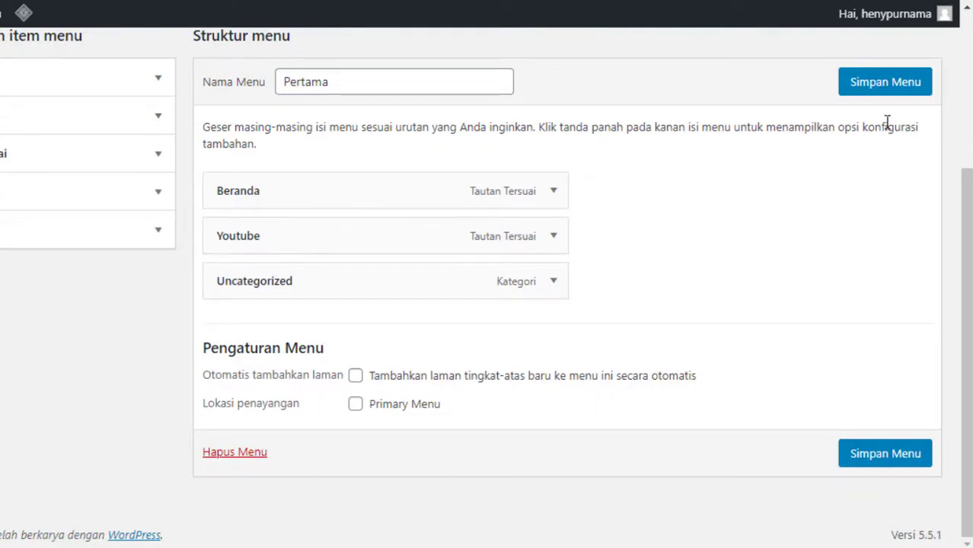
Switch to the live site and reload the page to check its navigation menu
{"action": "scroll", "coordinate": [895, 107], "scroll_direction": "up", "scroll_amount": 4}
{"action": "scroll", "coordinate": [211, 189], "scroll_direction": "down", "scroll_amount": 4}
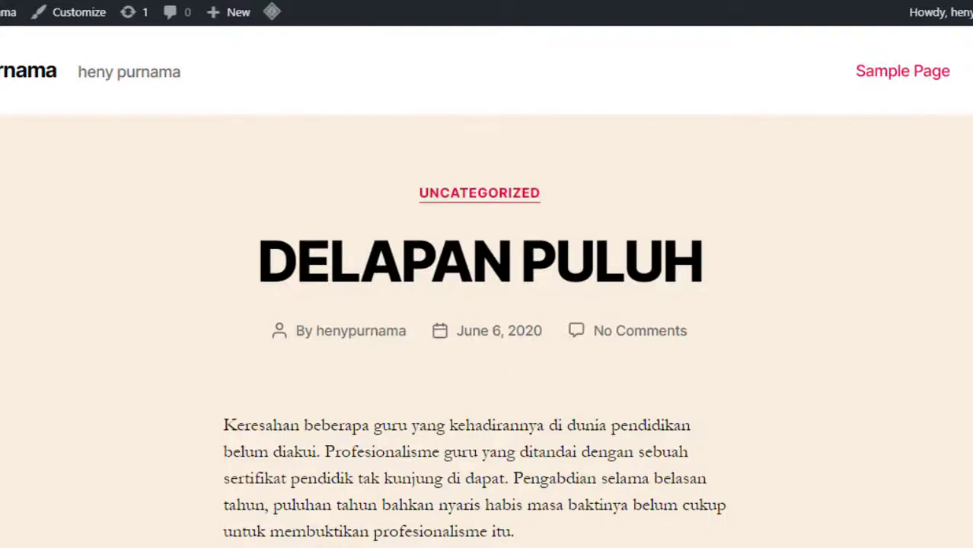
{"action": "key", "text": "F5"}
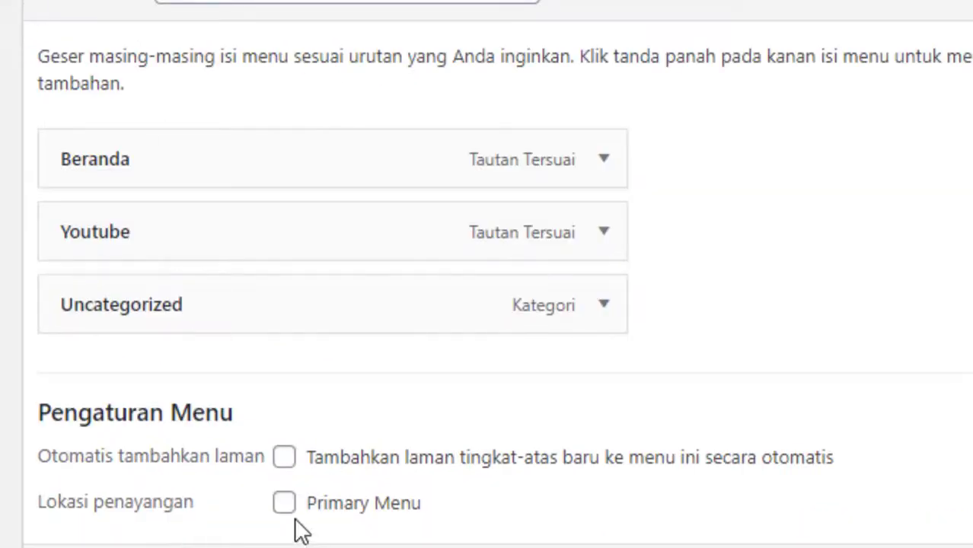
Assign the Pertama menu to the Primary Menu display location and save the menu
{"action": "left_click", "coordinate": [283, 504]}
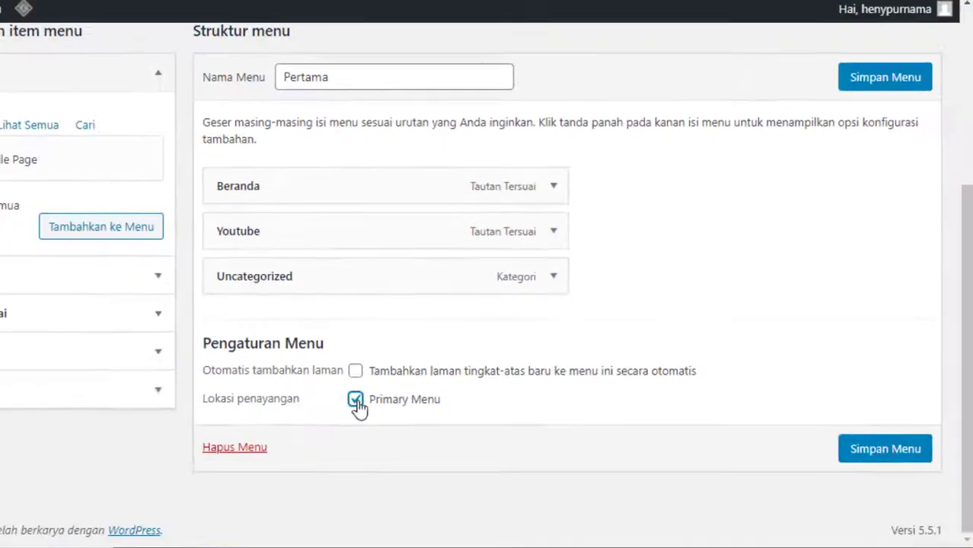
{"action": "left_click", "coordinate": [872, 80]}
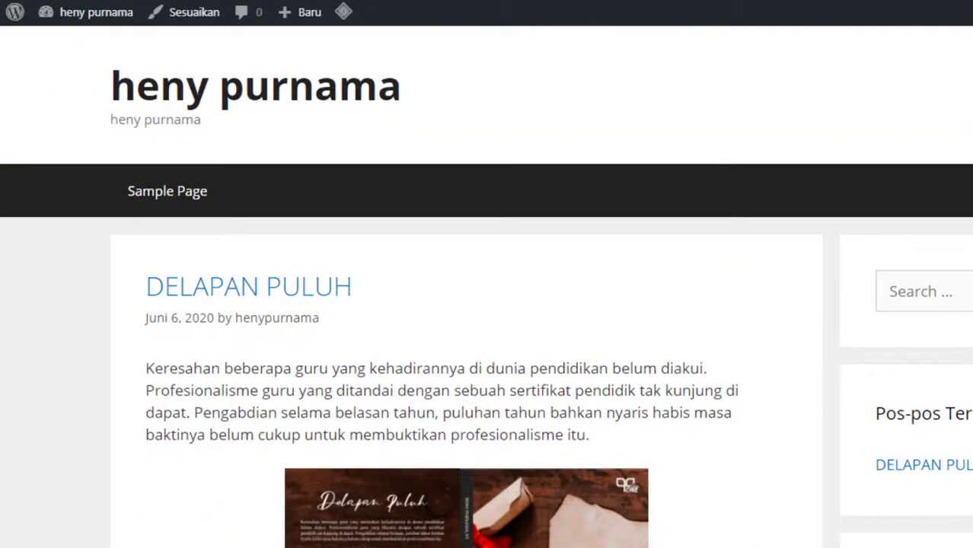
Reorder the Pertama menu items to Youtube, Uncategorized, Beranda, save the menu and reload the live site to check the order
{"action": "key", "text": "F5"}
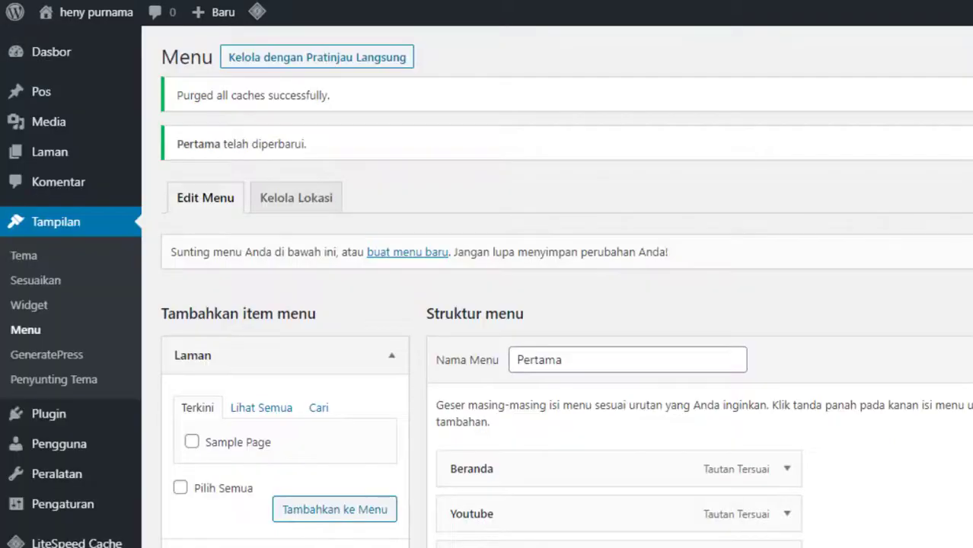
{"action": "scroll", "coordinate": [643, 276], "scroll_direction": "down", "scroll_amount": 2}
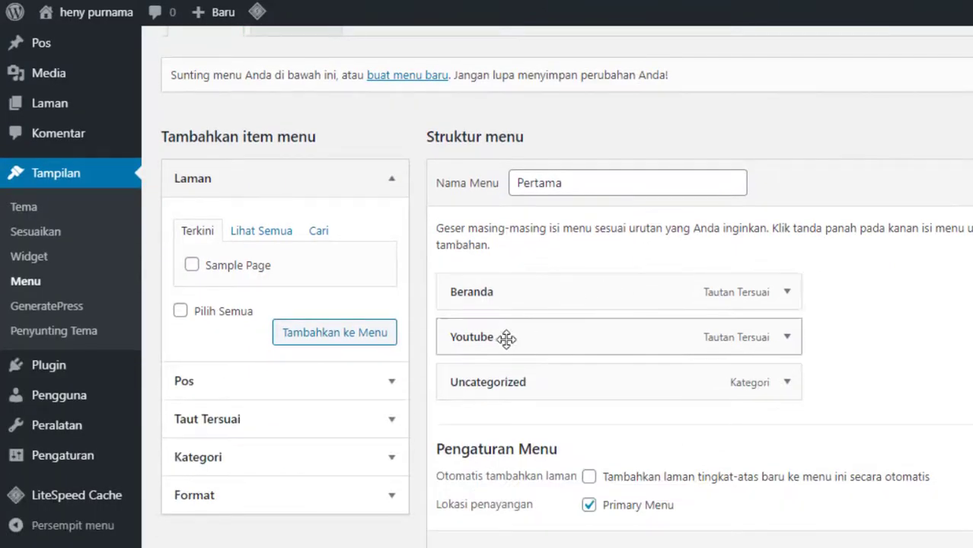
{"action": "left_click_drag", "start_coordinate": [505, 336], "coordinate": [507, 279]}
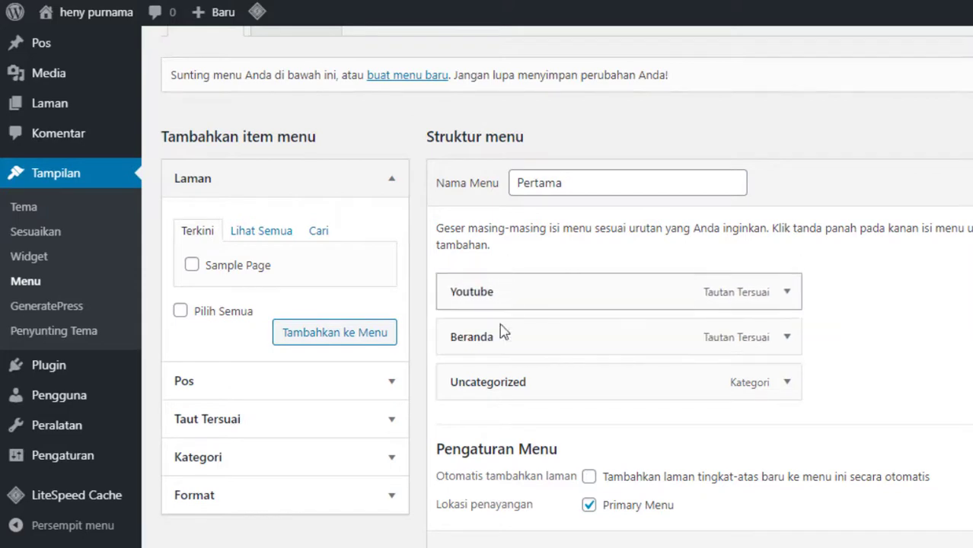
{"action": "left_click_drag", "start_coordinate": [496, 381], "coordinate": [472, 335]}
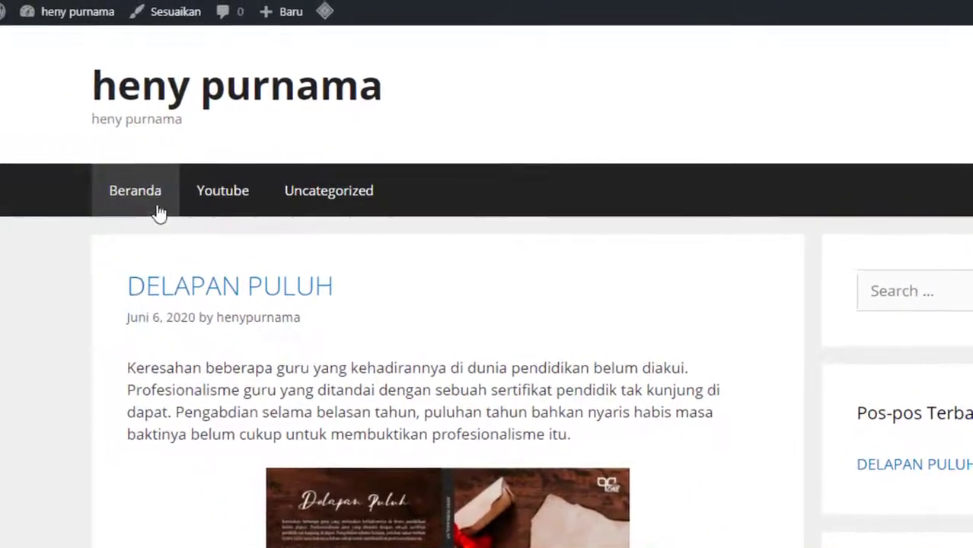
{"action": "key", "text": "F5"}
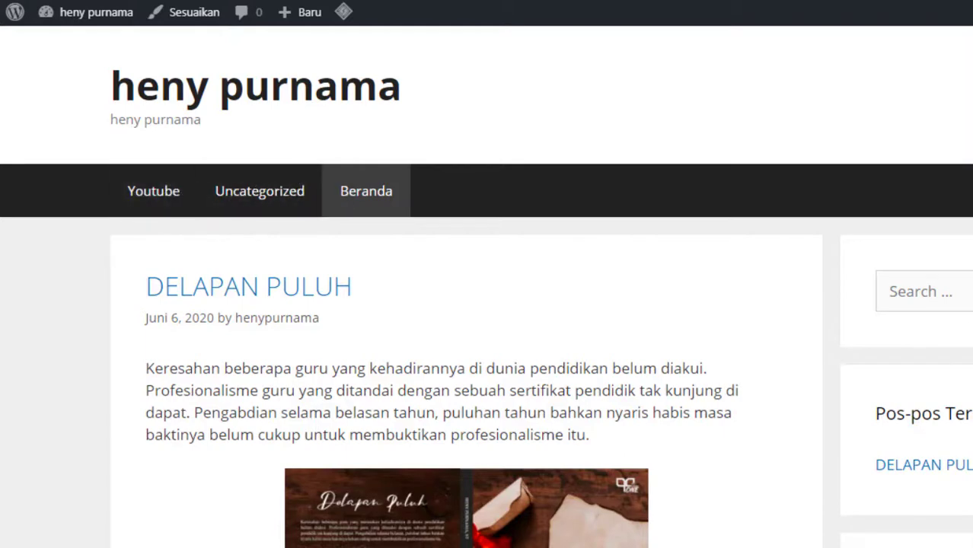
Nest Uncategorized and Beranda as sub-items under Youtube, save the menu and check the dropdown on the live site
{"action": "key", "text": "ctrl+shift+Tab"}
{"action": "scroll", "coordinate": [329, 263], "scroll_direction": "down", "scroll_amount": 4}
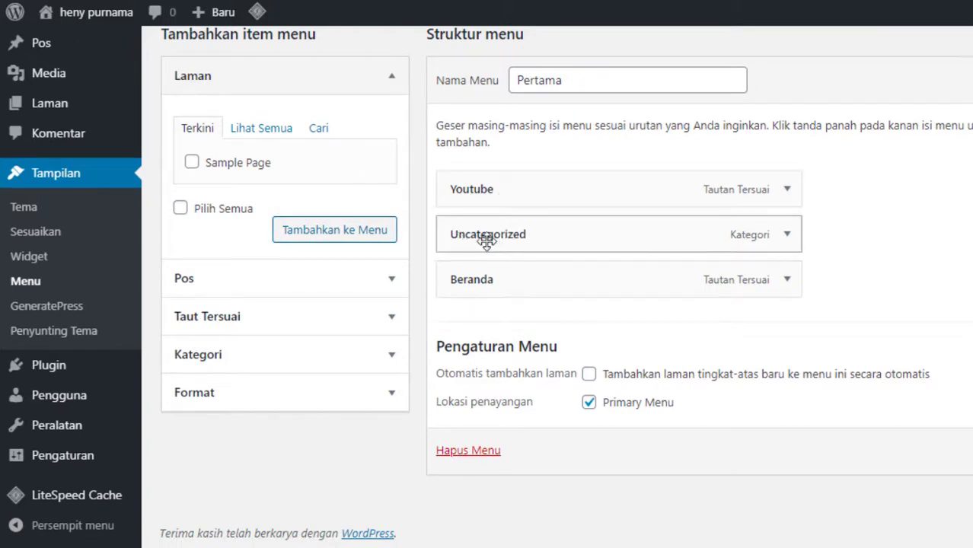
{"action": "left_click_drag", "start_coordinate": [486, 239], "coordinate": [521, 286]}
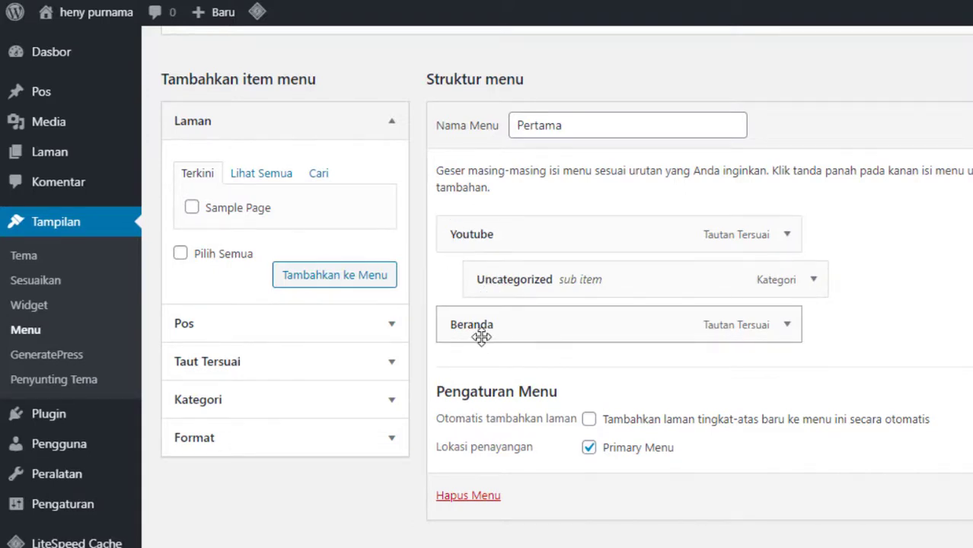
{"action": "left_click_drag", "start_coordinate": [481, 337], "coordinate": [528, 336]}
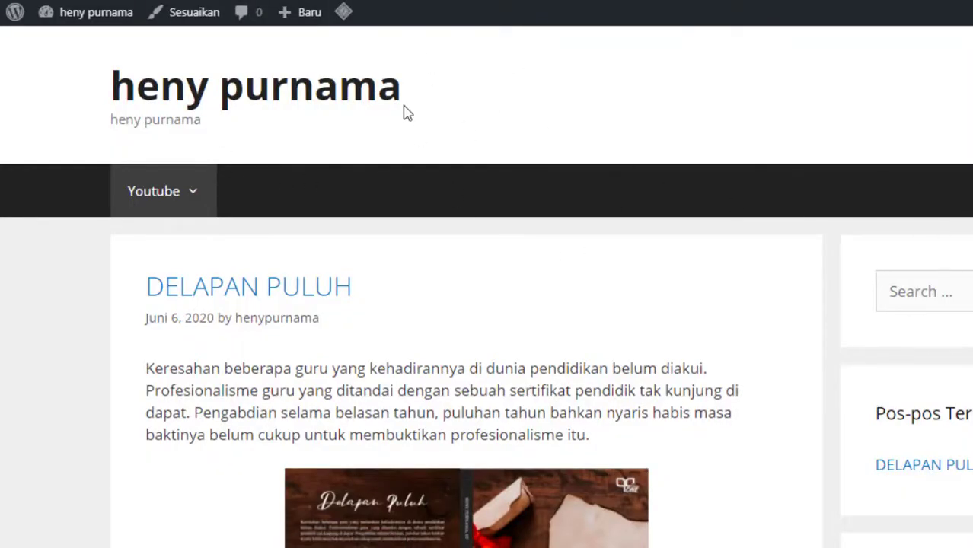
{"action": "mouse_move", "coordinate": [200, 195]}
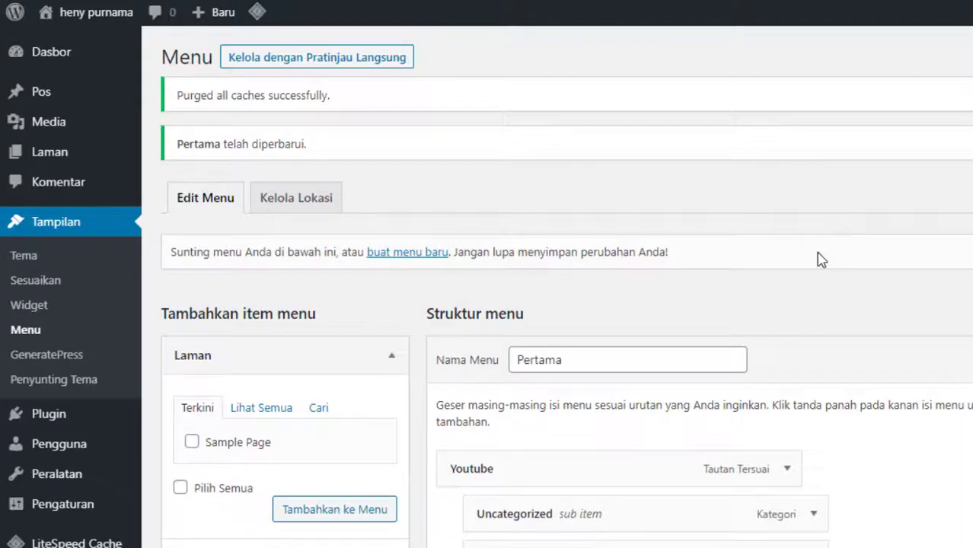
Return the Uncategorized and Beranda sub-items to the top level of the menu structure and save the menu
{"action": "scroll", "coordinate": [816, 267], "scroll_direction": "down", "scroll_amount": 3}
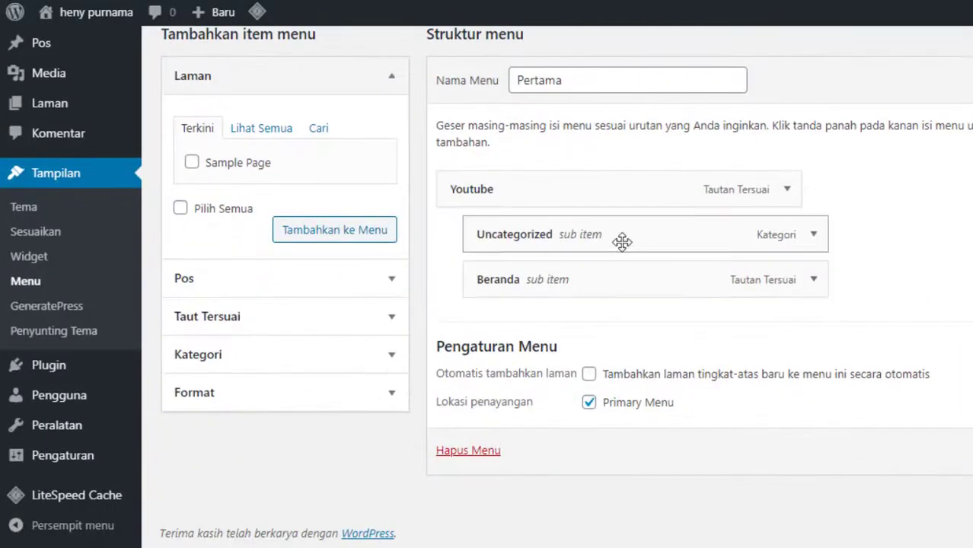
{"action": "left_click_drag", "start_coordinate": [620, 242], "coordinate": [571, 282]}
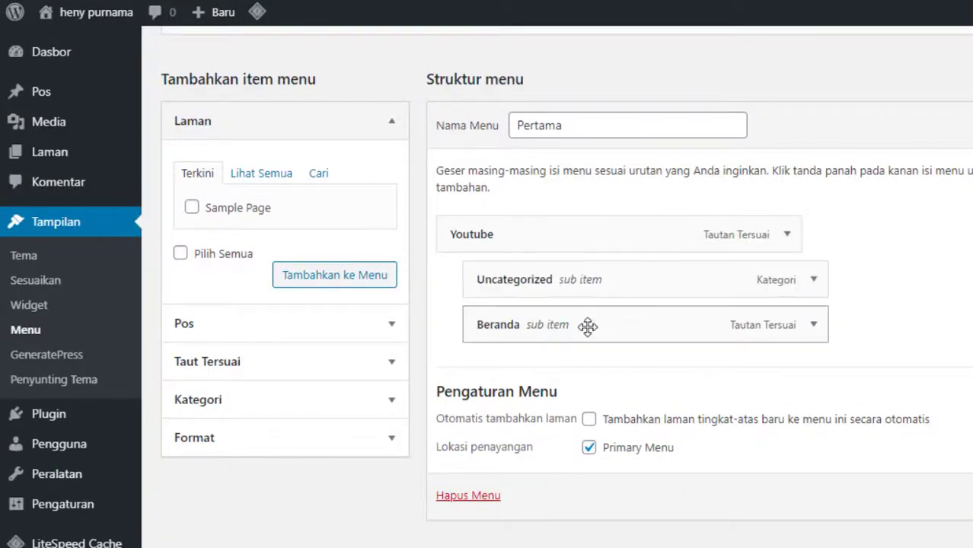
{"action": "left_click_drag", "start_coordinate": [543, 321], "coordinate": [518, 326]}
{"action": "mouse_move", "coordinate": [518, 282]}
{"action": "left_mouse_down"}
{"action": "mouse_move", "coordinate": [482, 281]}
{"action": "mouse_move", "coordinate": [500, 281]}
{"action": "left_mouse_up"}
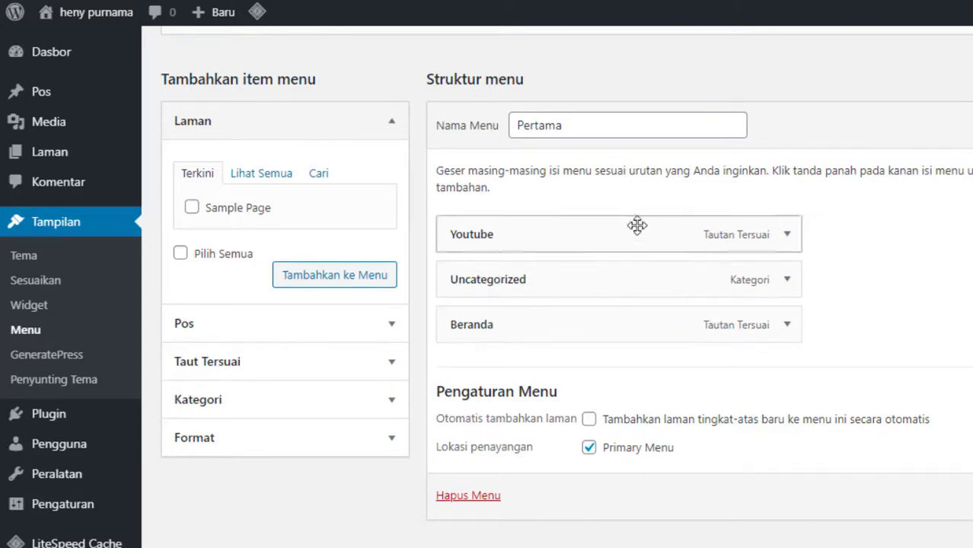
{"action": "scroll", "coordinate": [559, 175], "scroll_direction": "down", "scroll_amount": 1}
{"action": "scroll", "coordinate": [557, 182], "scroll_direction": "up", "scroll_amount": 1}
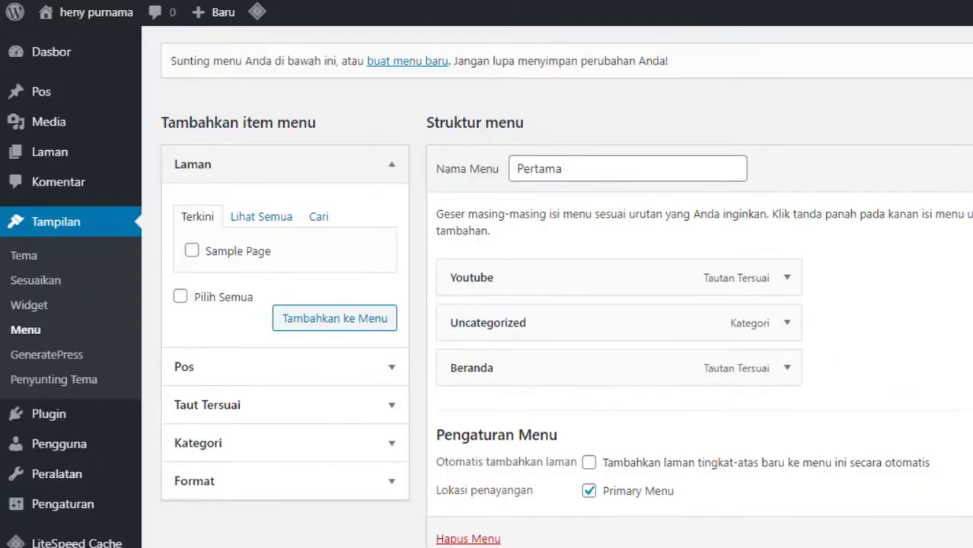
{"action": "left_click", "coordinate": [972, 167]}
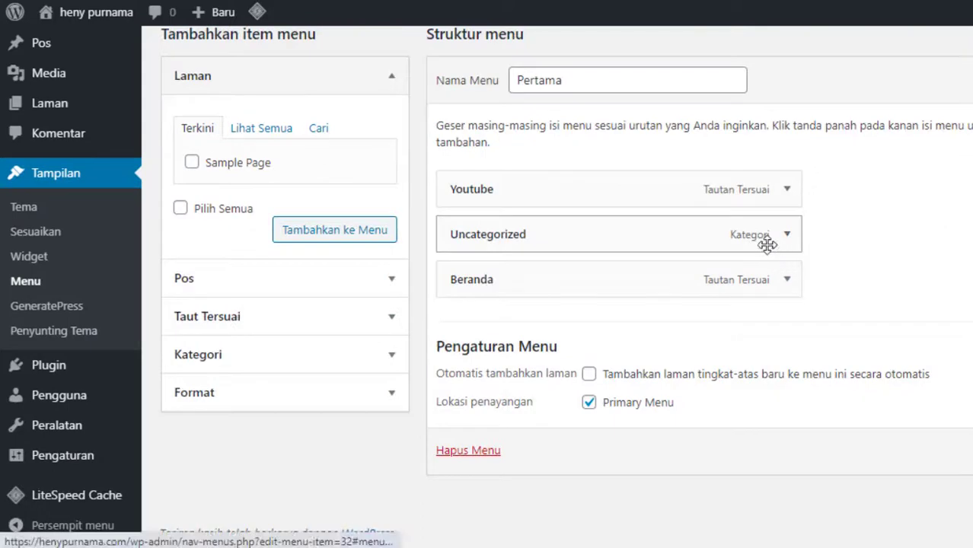
Rename the Pertama menu to Desember and save the change
{"action": "scroll", "coordinate": [770, 237], "scroll_direction": "up", "scroll_amount": 3}
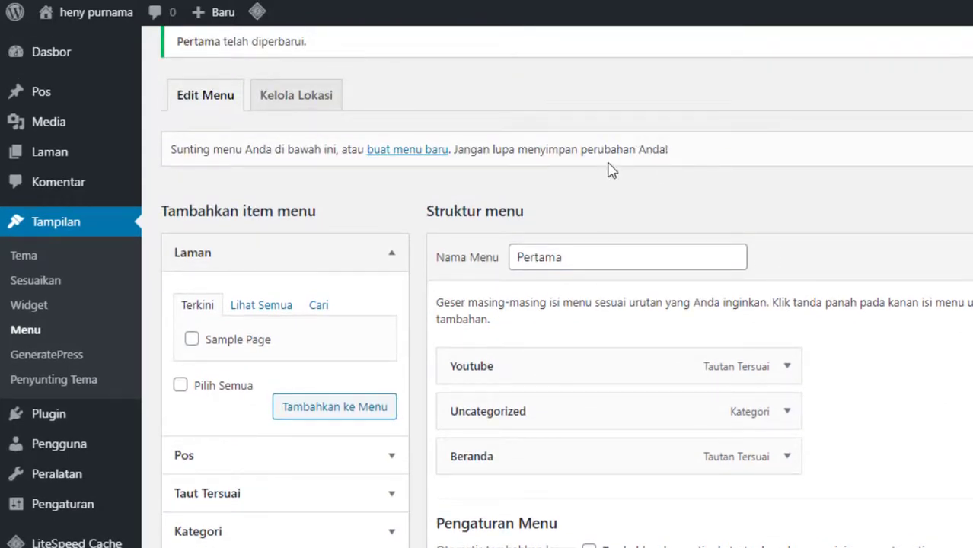
{"action": "double_click", "coordinate": [632, 258]}
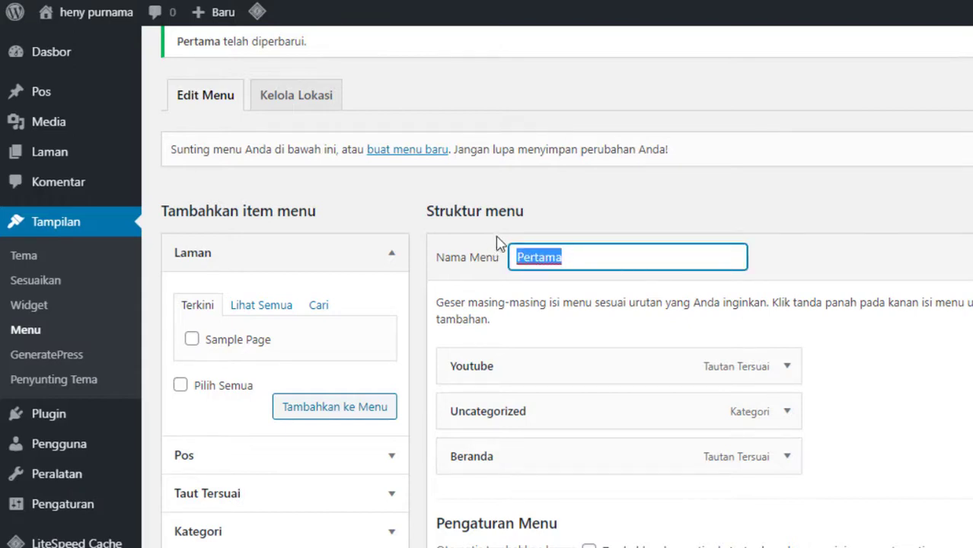
{"action": "type", "text": "Desember"}
{"action": "key", "text": "Return"}
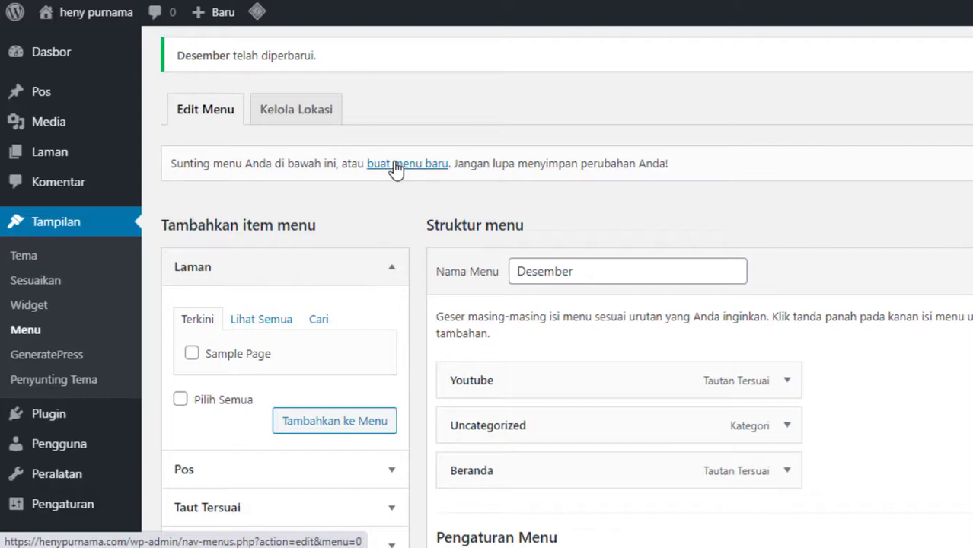
Create a new menu named November and check the list of menus available for editing
{"action": "left_click", "coordinate": [396, 169]}
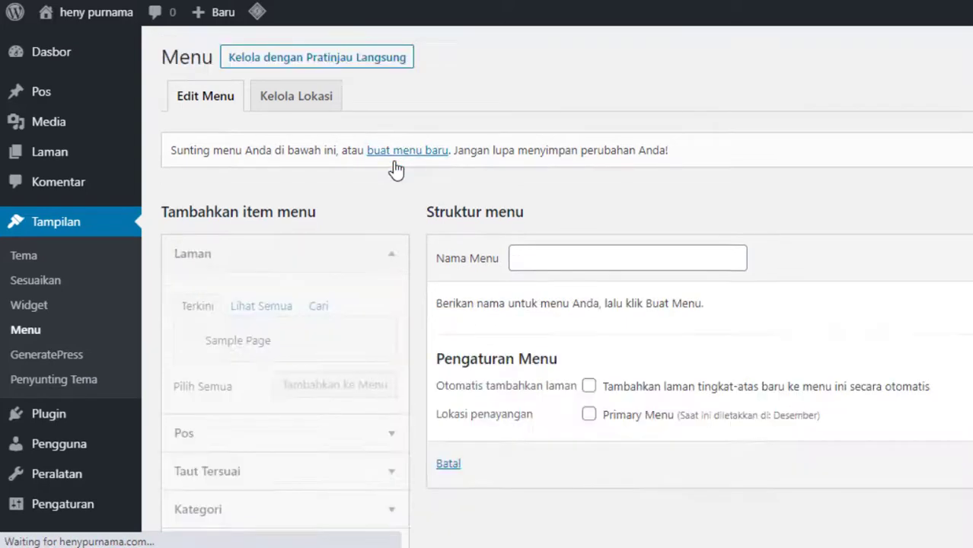
{"action": "left_click", "coordinate": [571, 258]}
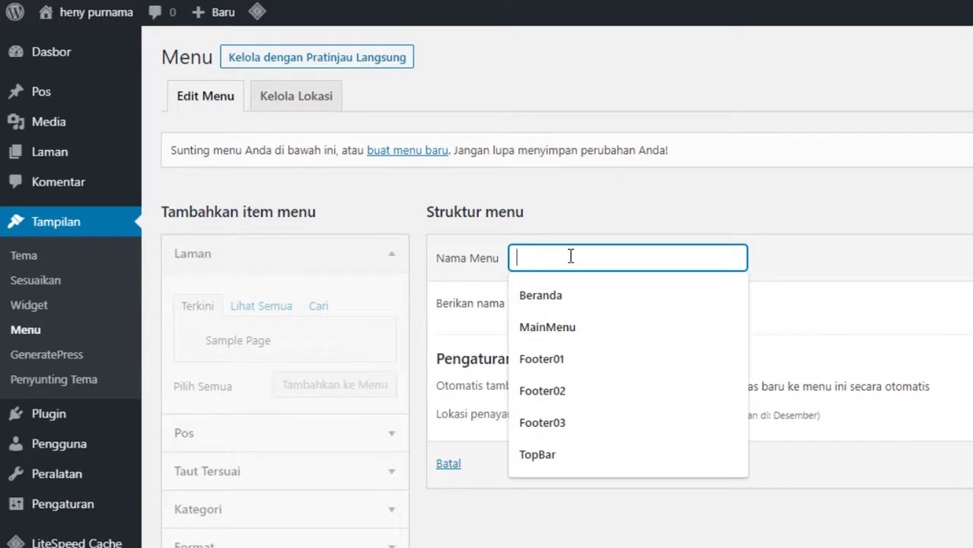
{"action": "type", "text": "Novemb"}
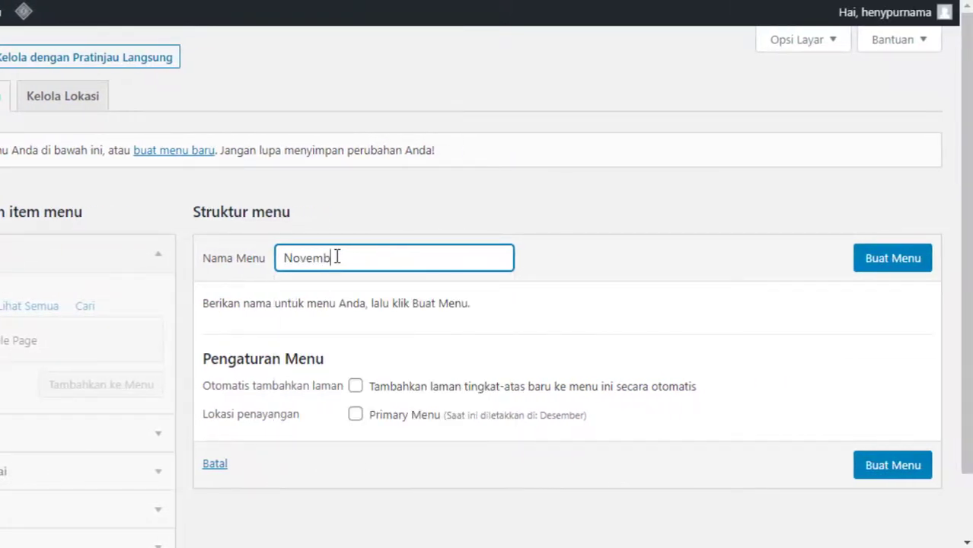
{"action": "type", "text": "er"}
{"action": "left_click", "coordinate": [888, 265]}
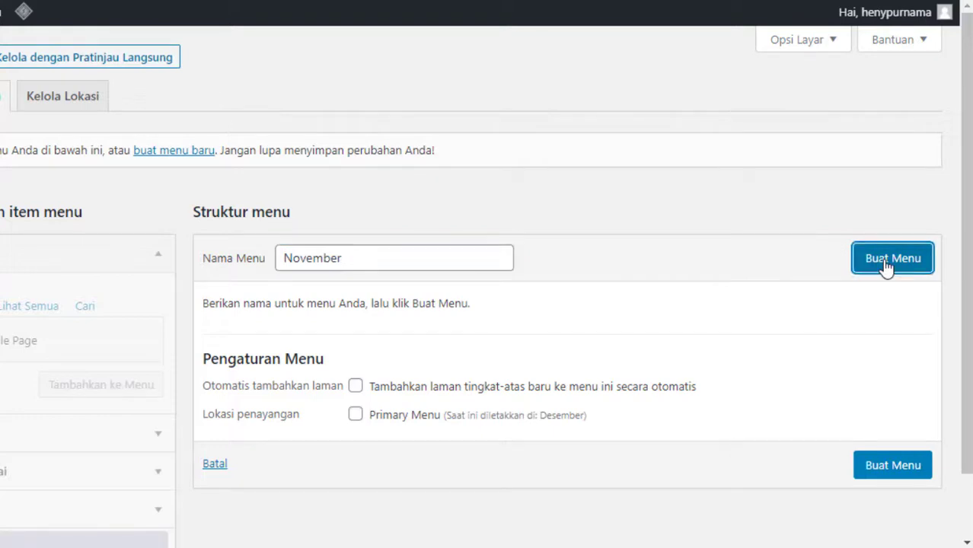
{"action": "scroll", "coordinate": [369, 250], "scroll_direction": "down", "scroll_amount": 2}
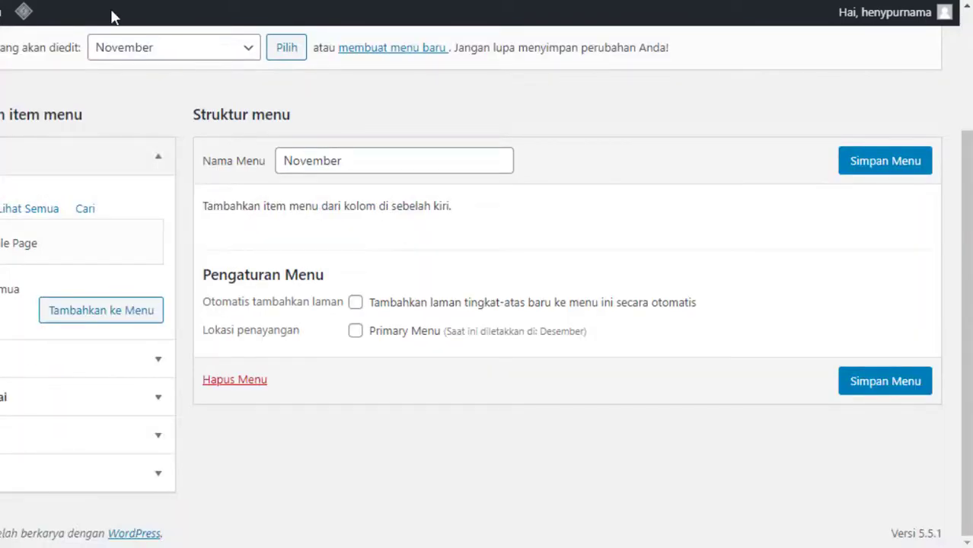
{"action": "scroll", "coordinate": [156, 109], "scroll_direction": "up", "scroll_amount": 2}
{"action": "left_click", "coordinate": [196, 214]}
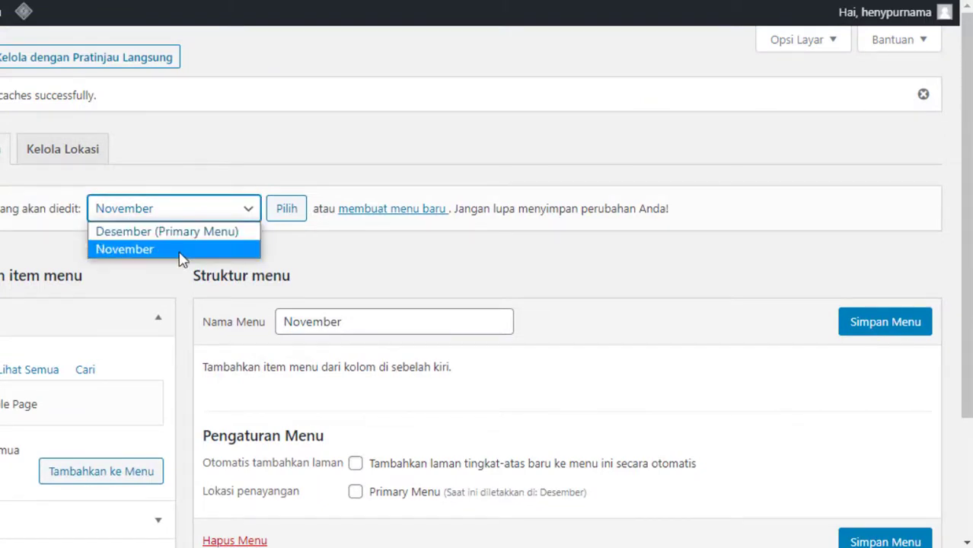
Add Sample Page to the November menu and save the menu with Primary Menu as its display location
{"action": "scroll", "coordinate": [305, 221], "scroll_direction": "down", "scroll_amount": 2}
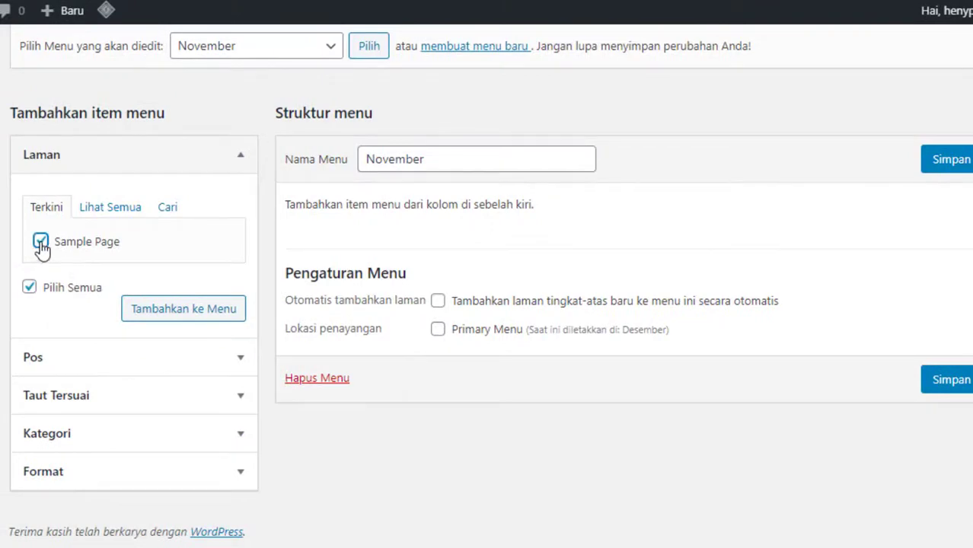
{"action": "left_click", "coordinate": [163, 314]}
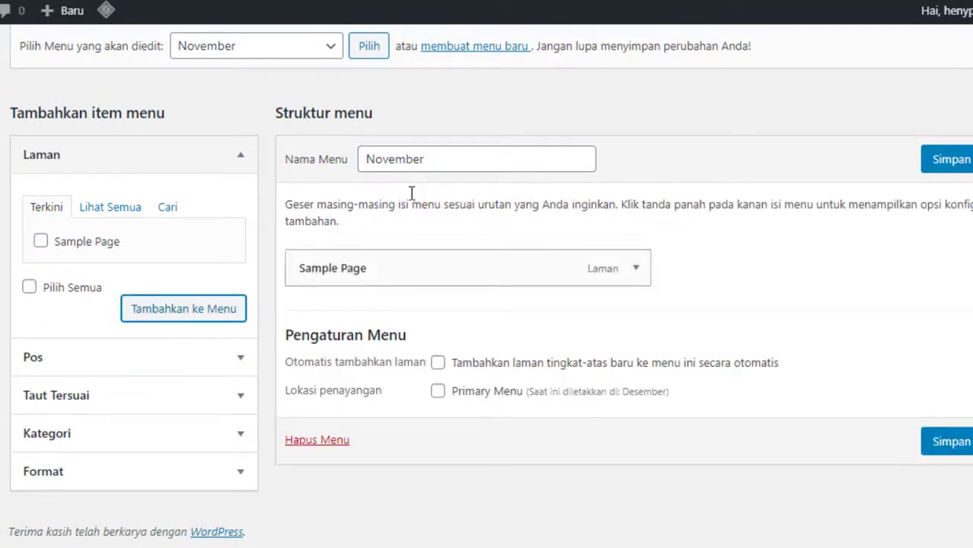
{"action": "left_click", "coordinate": [948, 159]}
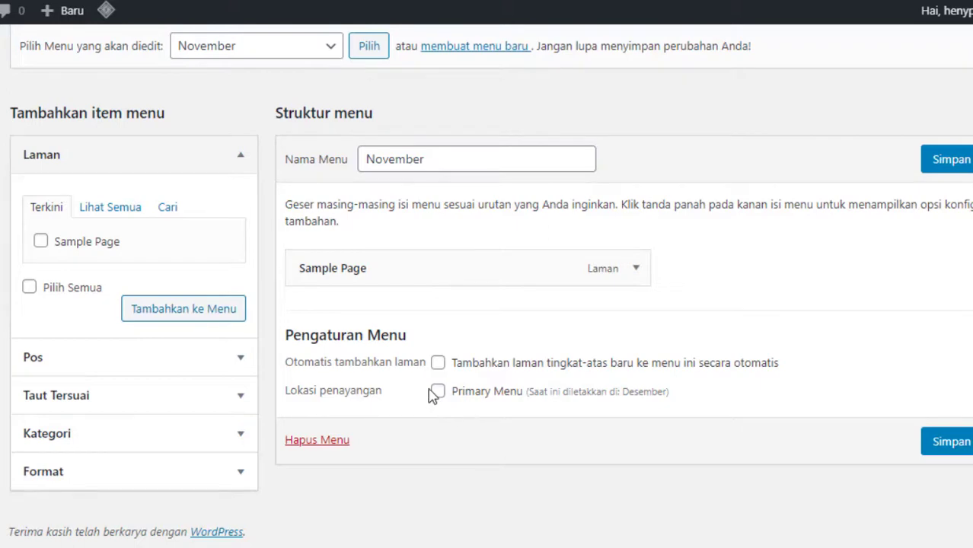
{"action": "left_click", "coordinate": [951, 159]}
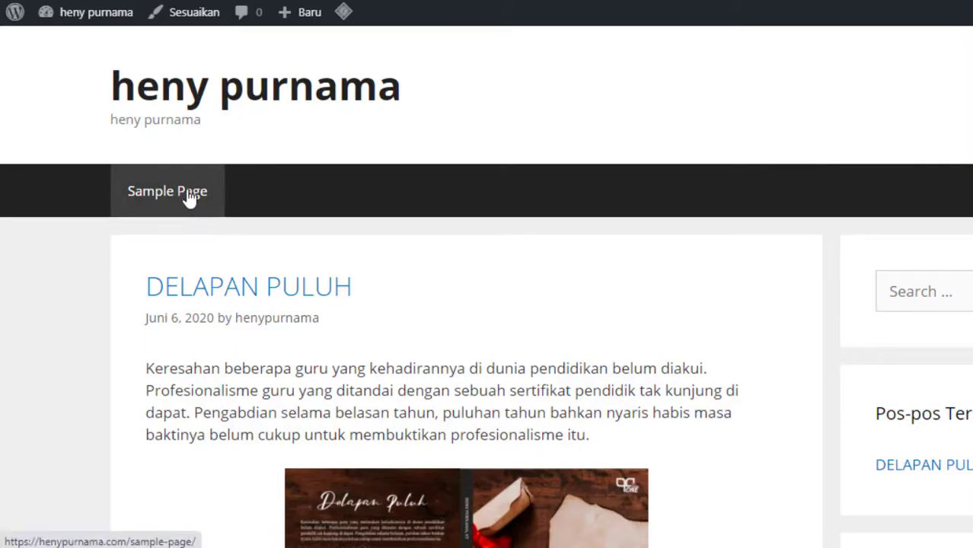
Select the Desember menu for editing, save it with the Primary Menu display location and reload the live site
{"action": "left_click", "coordinate": [17, 1]}
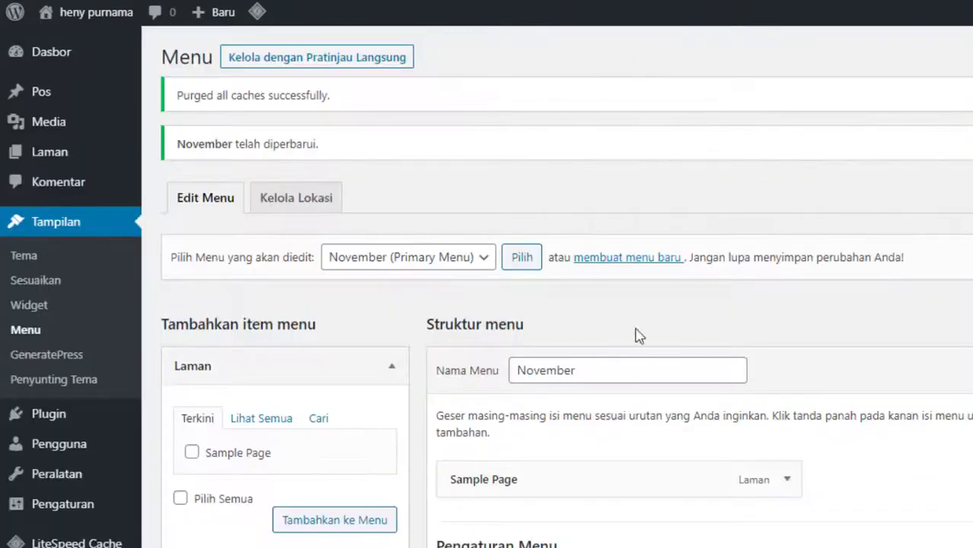
{"action": "scroll", "coordinate": [591, 289], "scroll_direction": "down", "scroll_amount": 2}
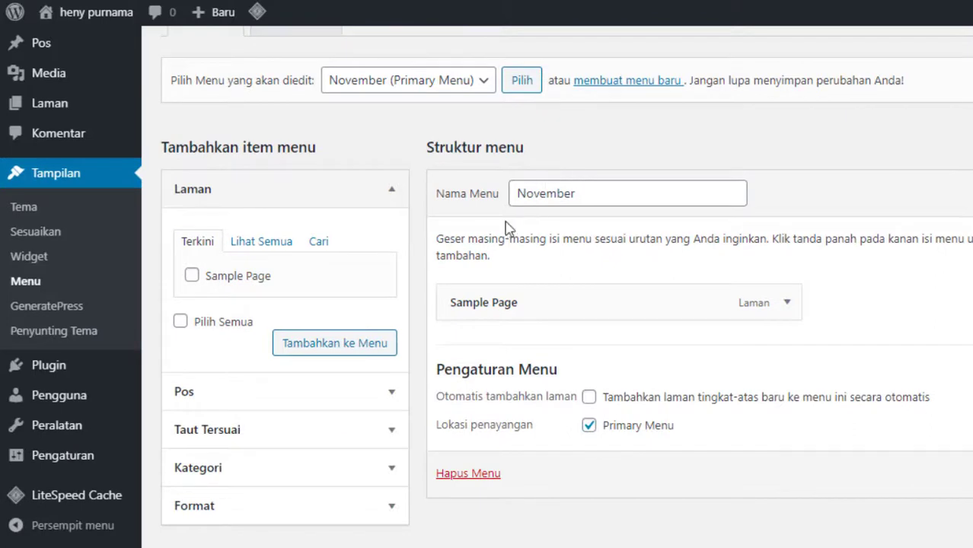
{"action": "left_click", "coordinate": [465, 80]}
{"action": "left_click", "coordinate": [446, 104]}
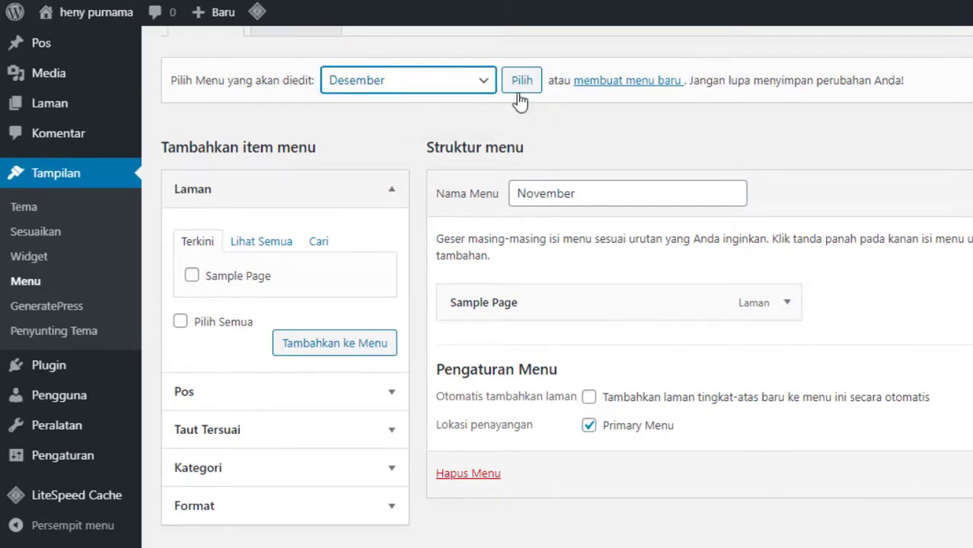
{"action": "left_click", "coordinate": [524, 83]}
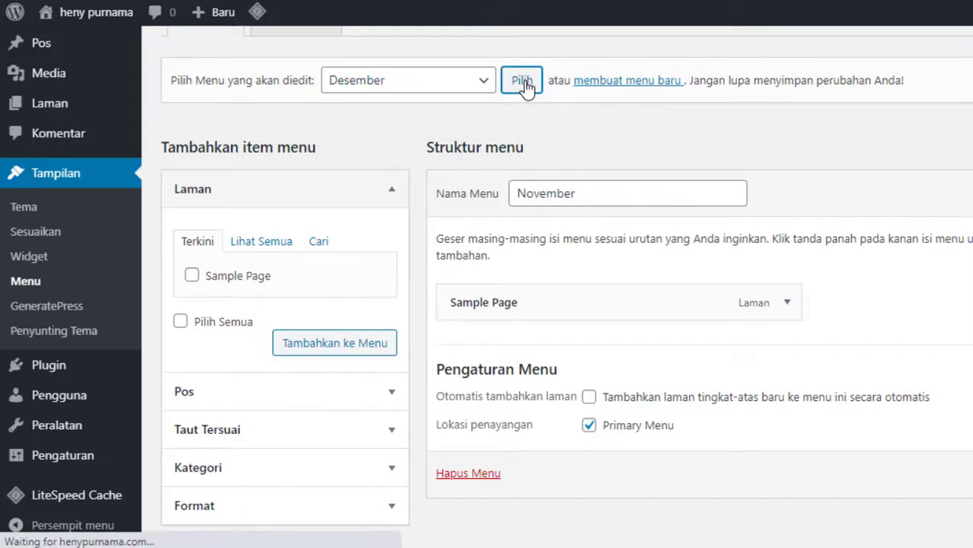
{"action": "scroll", "coordinate": [614, 416], "scroll_direction": "down", "scroll_amount": 2}
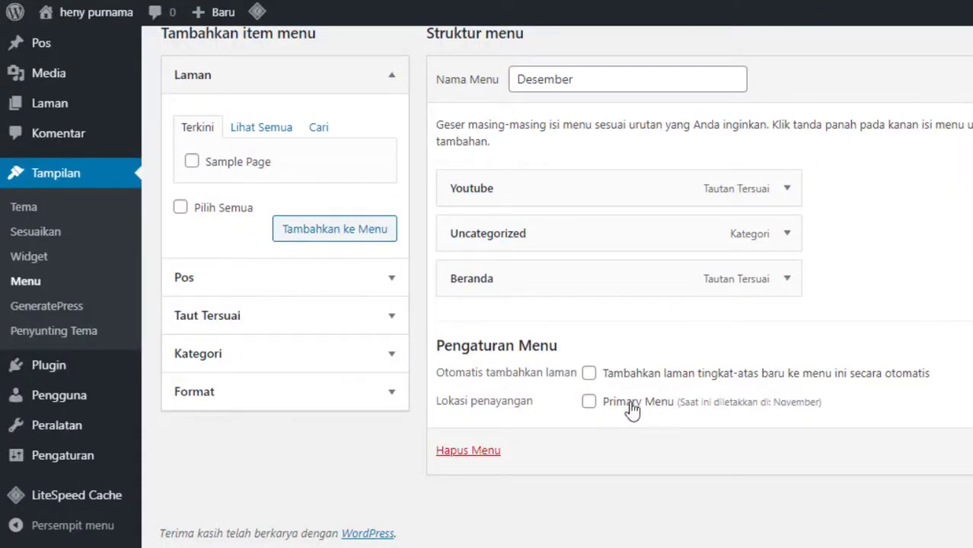
{"action": "left_click", "coordinate": [622, 407]}
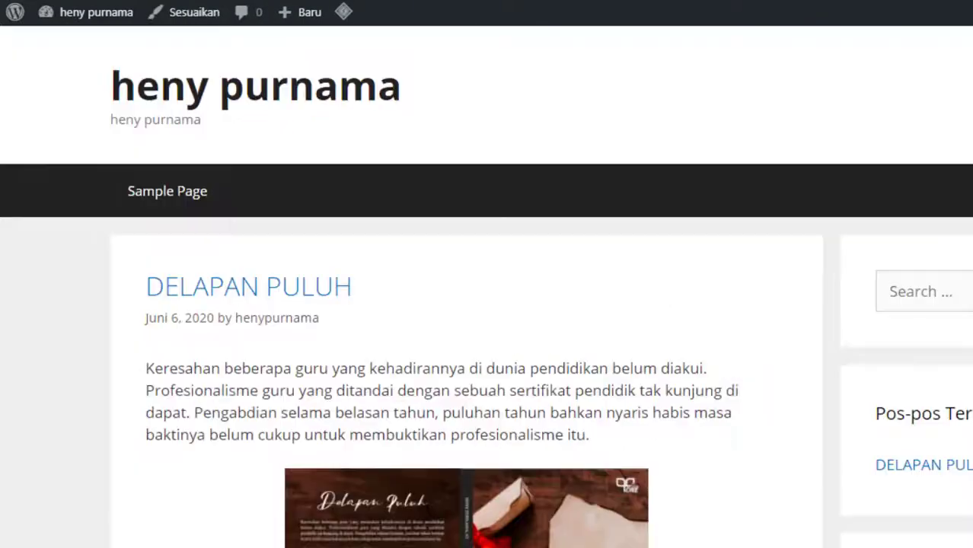
{"action": "key", "text": "F5"}
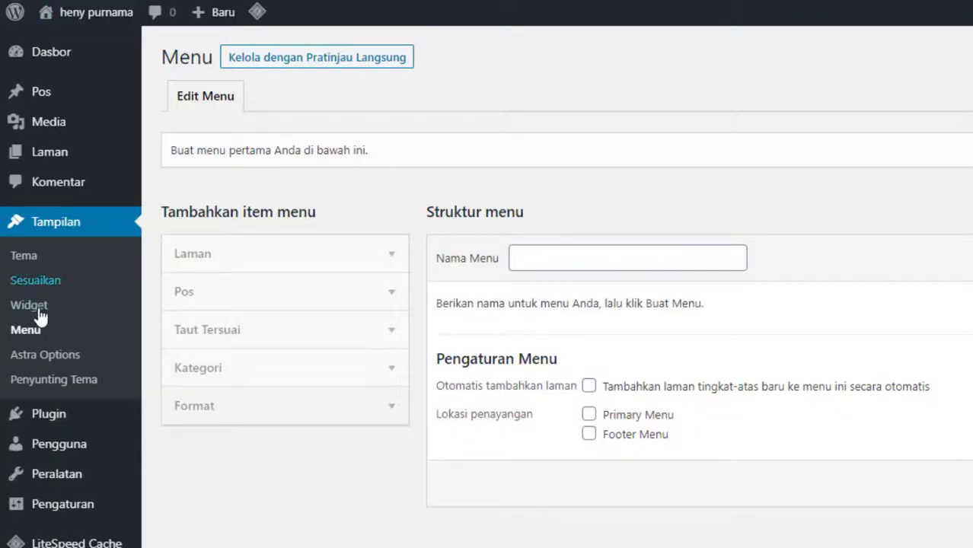
{"action": "left_click", "coordinate": [43, 263]}
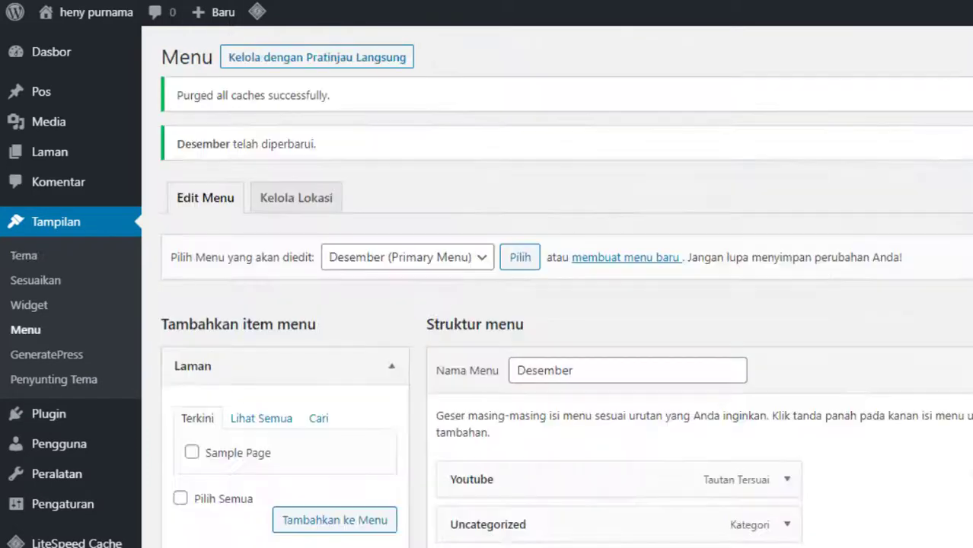
Activate the Twenty Twenty theme and reload the live site to view its layout and menu
{"action": "scroll", "coordinate": [495, 276], "scroll_direction": "down", "scroll_amount": 4}
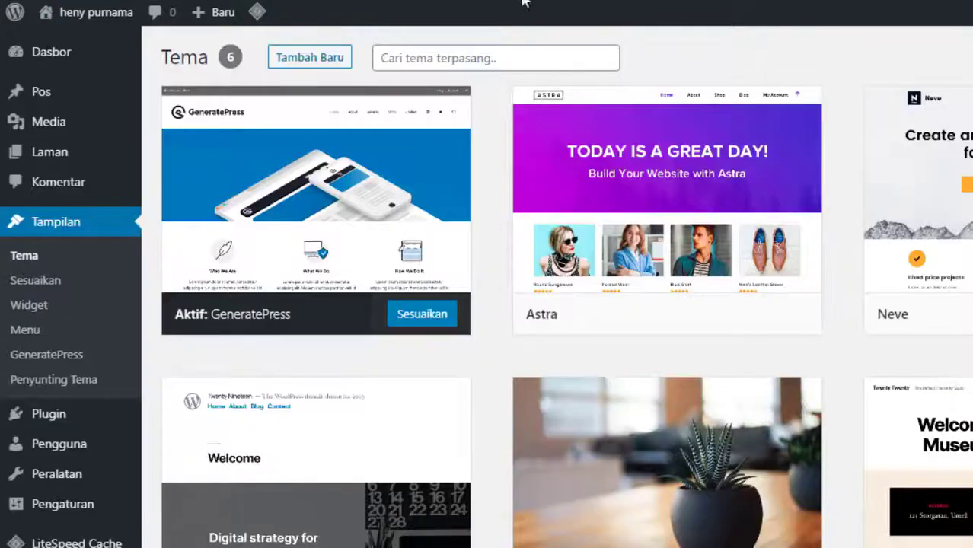
{"action": "mouse_move", "coordinate": [510, 148]}
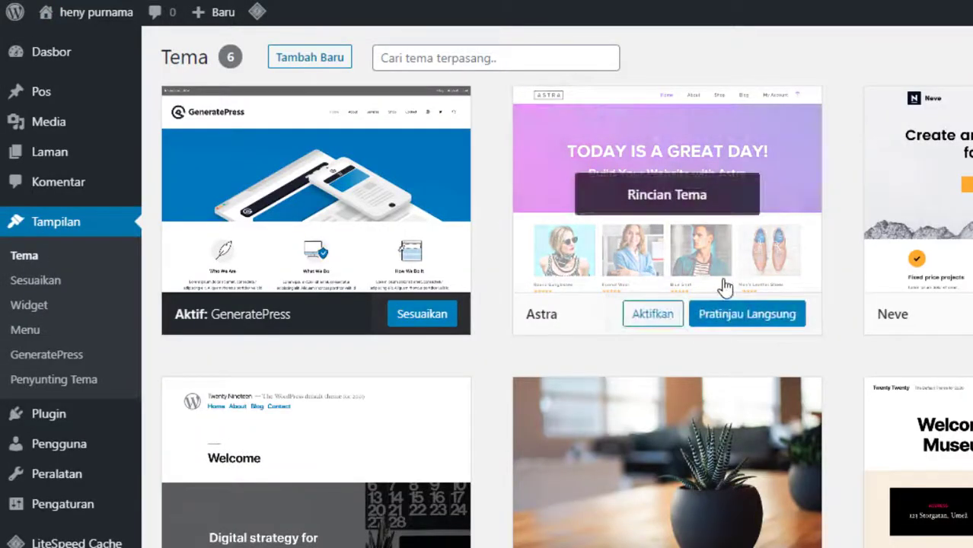
{"action": "scroll", "coordinate": [809, 264], "scroll_direction": "down", "scroll_amount": 4}
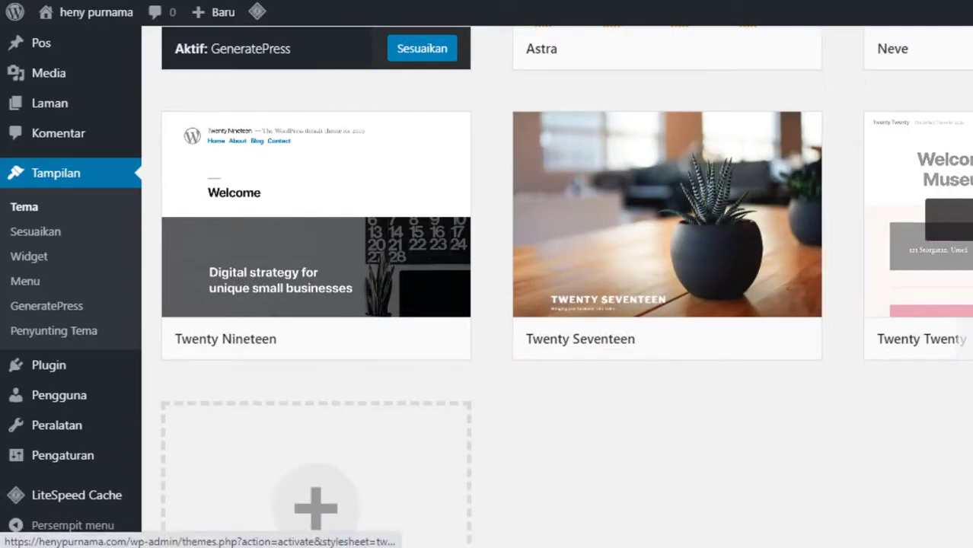
{"action": "left_click", "coordinate": [972, 339]}
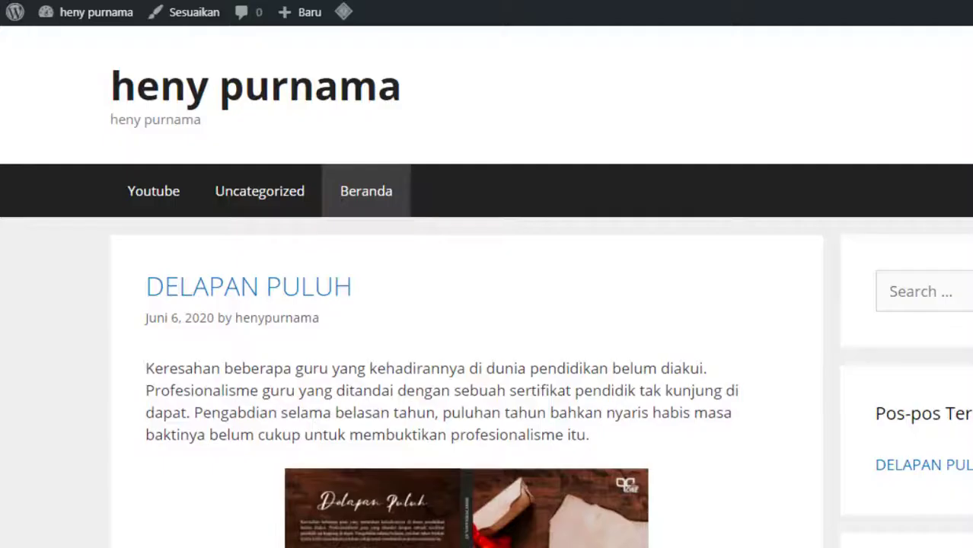
{"action": "key", "text": "F5"}
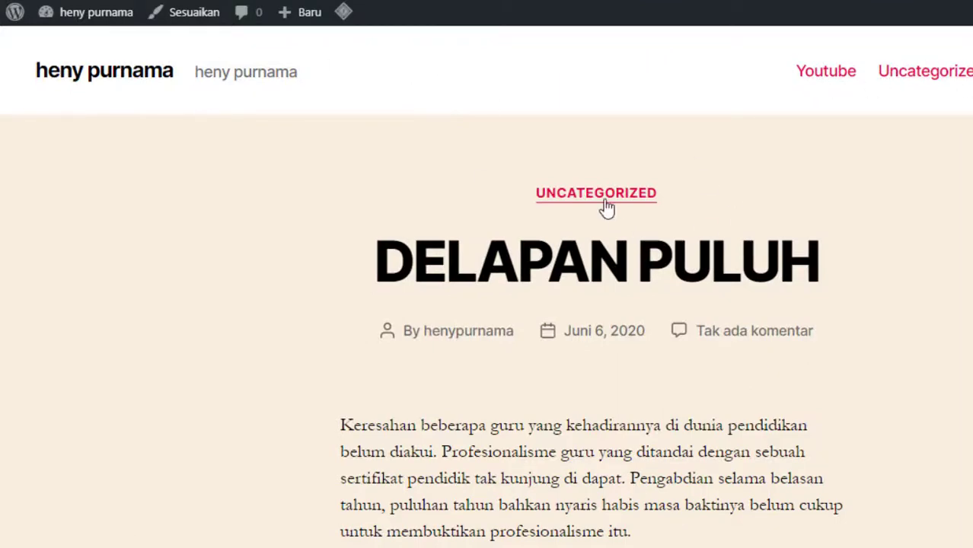
{"action": "scroll", "coordinate": [545, 209], "scroll_direction": "down", "scroll_amount": 3}
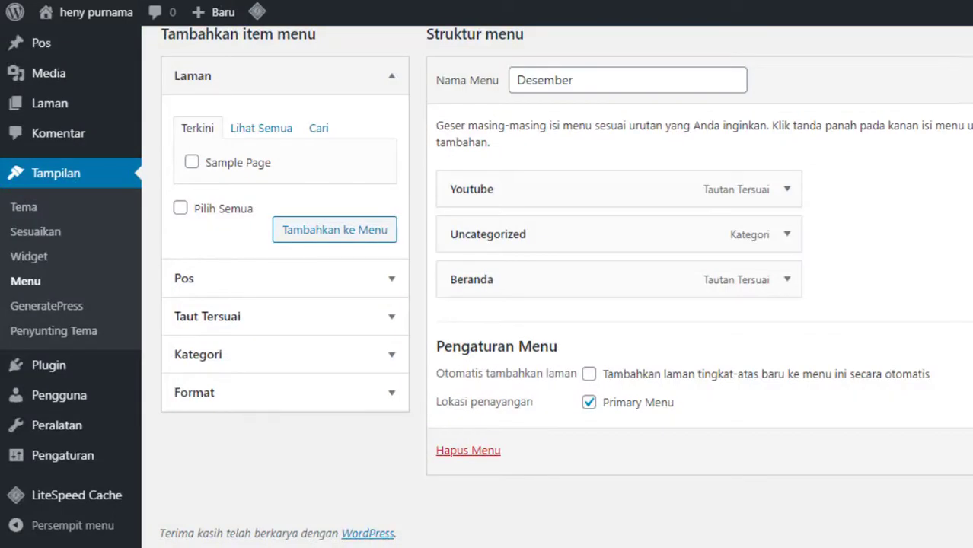
Reload the menu editor, add Desktop Expanded, Mobile, Footer and Social Menu as display locations for Desember, and save
{"action": "key", "text": "F5"}
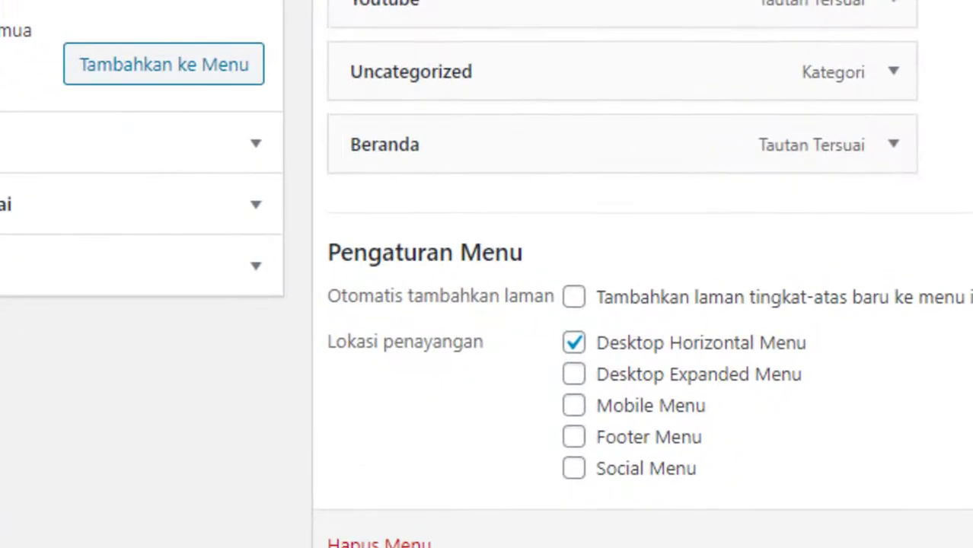
{"action": "scroll", "coordinate": [579, 305], "scroll_direction": "down", "scroll_amount": 1}
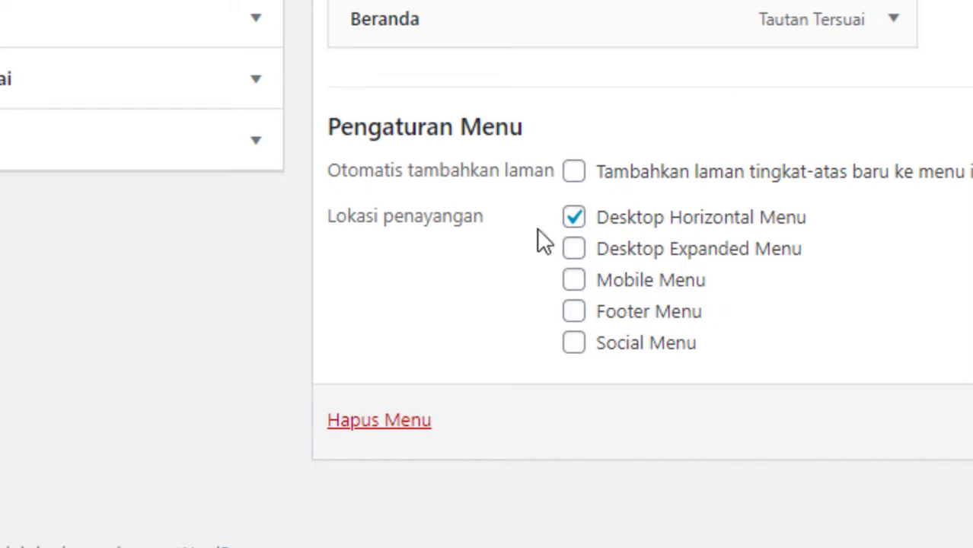
{"action": "scroll", "coordinate": [638, 181], "scroll_direction": "up", "scroll_amount": 1}
{"action": "scroll", "coordinate": [637, 107], "scroll_direction": "down", "scroll_amount": 1}
{"action": "left_click", "coordinate": [575, 345]}
{"action": "left_click", "coordinate": [576, 312]}
{"action": "left_click", "coordinate": [575, 280]}
{"action": "left_click", "coordinate": [575, 249]}
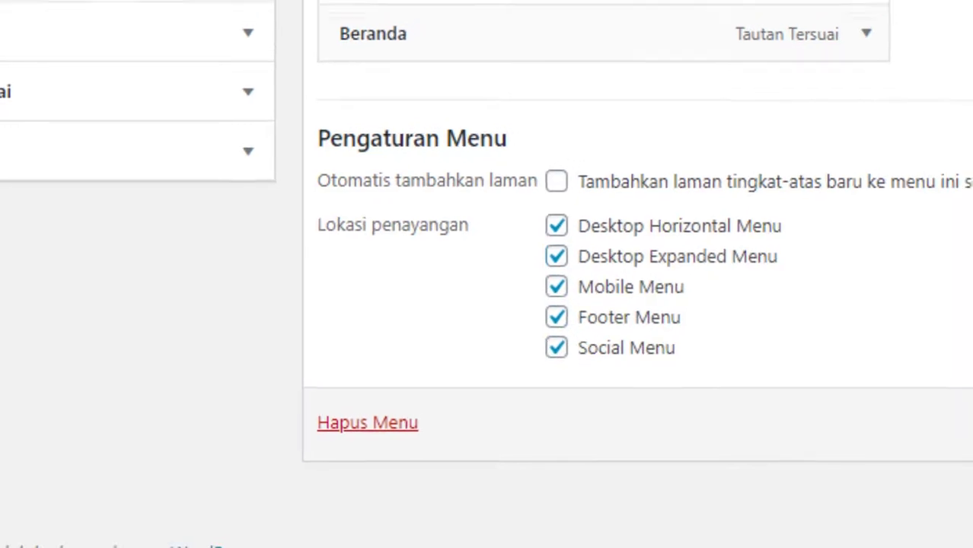
{"action": "left_click", "coordinate": [884, 458]}
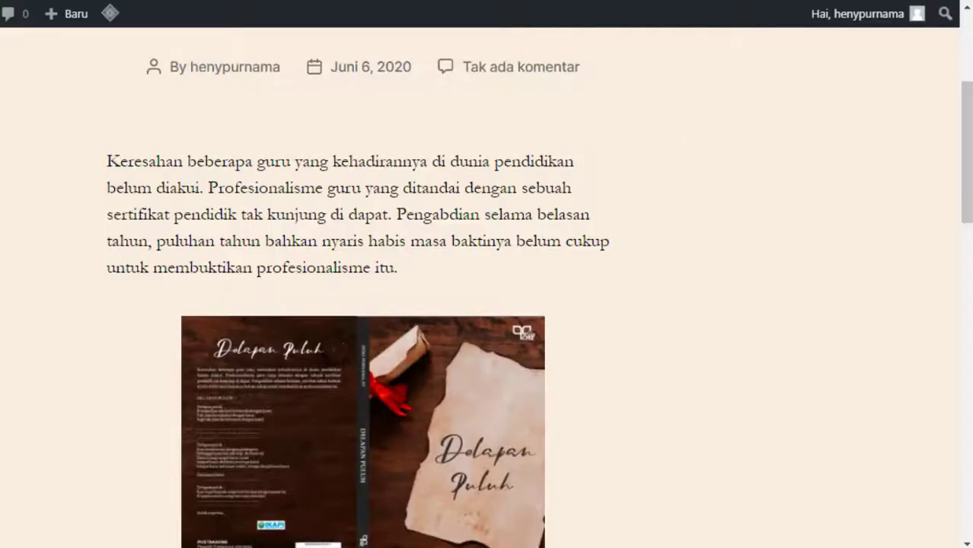
Examine where the menu appears in the live site's header, expanded menu and footer
{"action": "scroll", "coordinate": [632, 190], "scroll_direction": "up", "scroll_amount": 3}
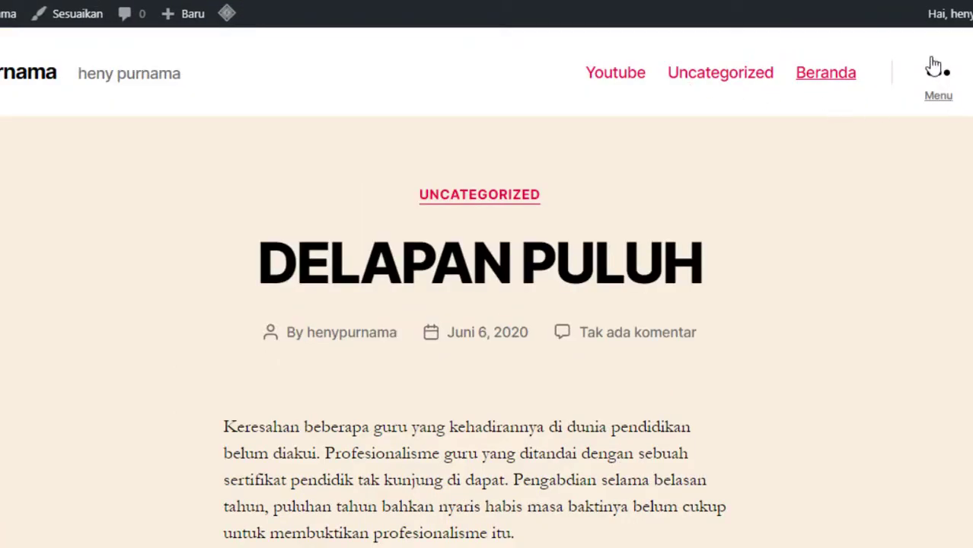
{"action": "left_click", "coordinate": [942, 80]}
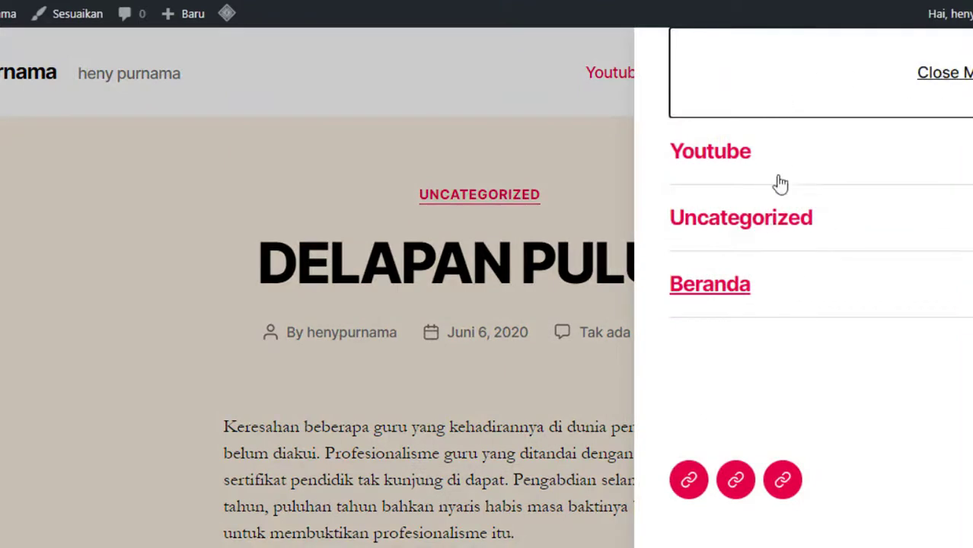
{"action": "left_click", "coordinate": [930, 83]}
{"action": "scroll", "coordinate": [658, 189], "scroll_direction": "down", "scroll_amount": 5}
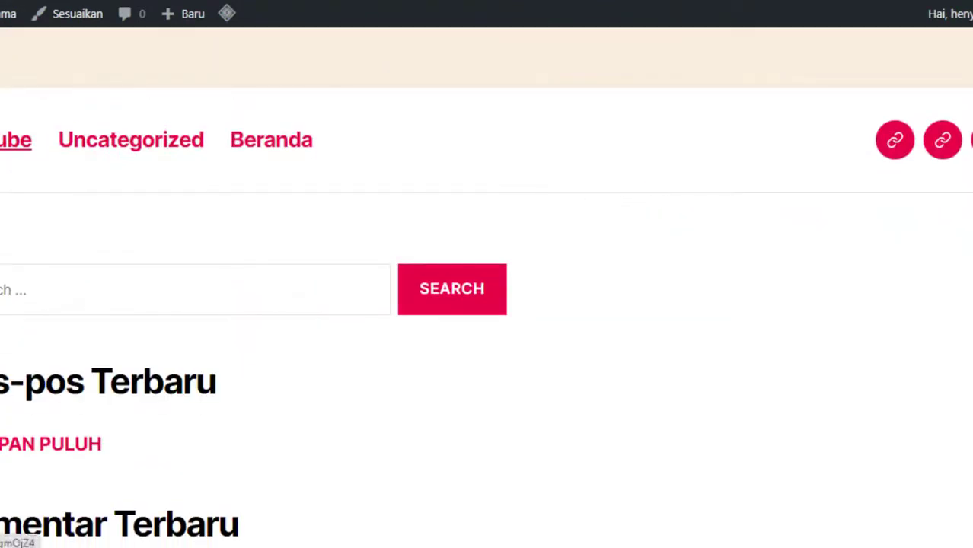
{"action": "scroll", "coordinate": [423, 199], "scroll_direction": "down", "scroll_amount": 10}
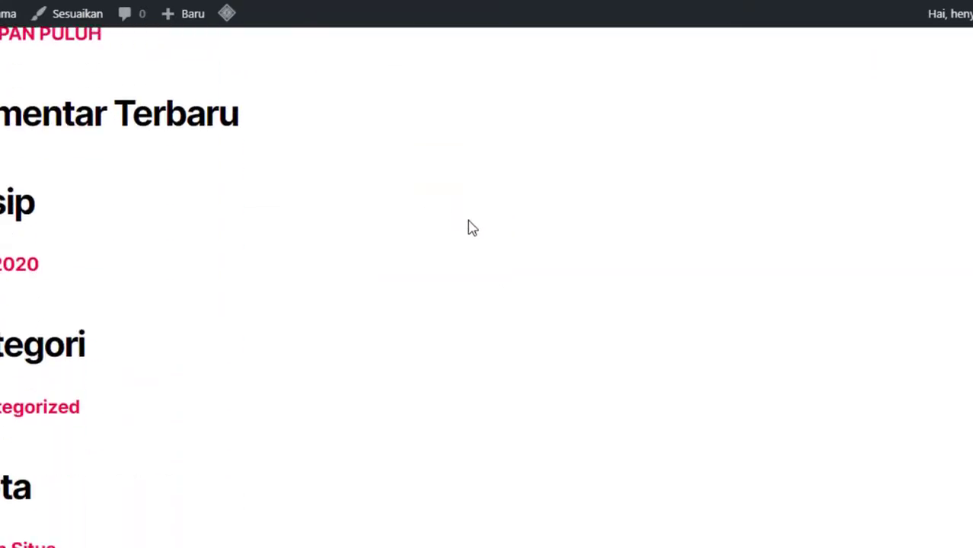
{"action": "scroll", "coordinate": [488, 263], "scroll_direction": "up", "scroll_amount": 15}
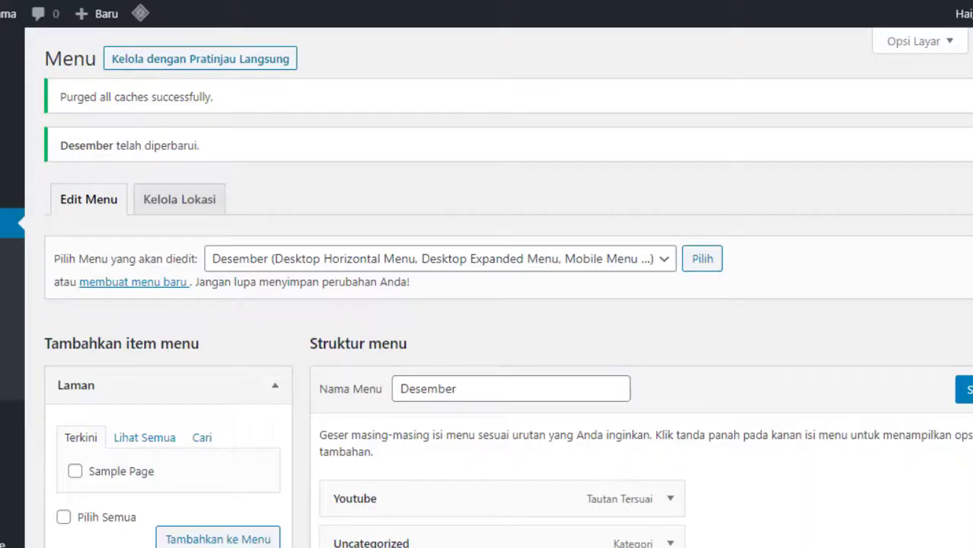
Change the Desember menu's name to Desktop horizontal
{"action": "scroll", "coordinate": [522, 200], "scroll_direction": "down", "scroll_amount": 2}
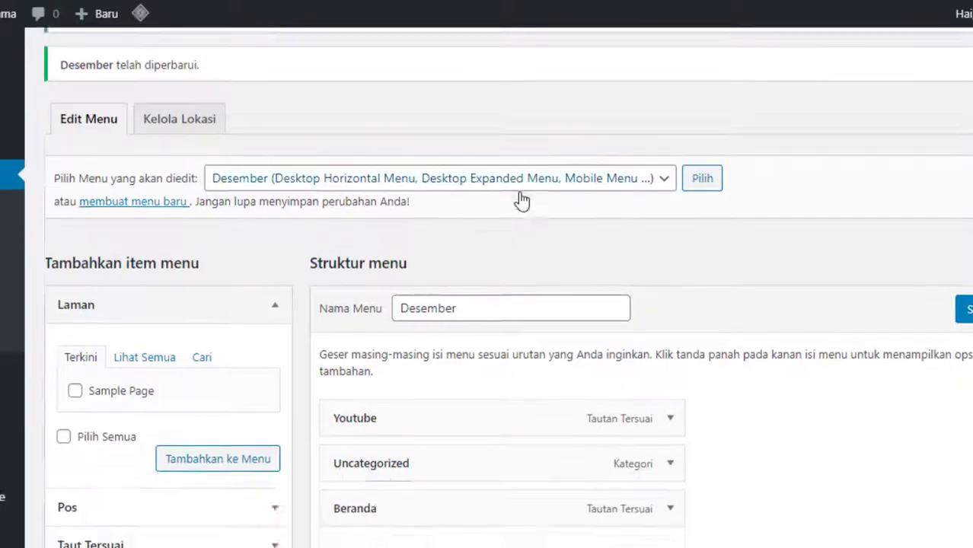
{"action": "scroll", "coordinate": [599, 191], "scroll_direction": "up", "scroll_amount": 1}
{"action": "scroll", "coordinate": [517, 196], "scroll_direction": "down", "scroll_amount": 3}
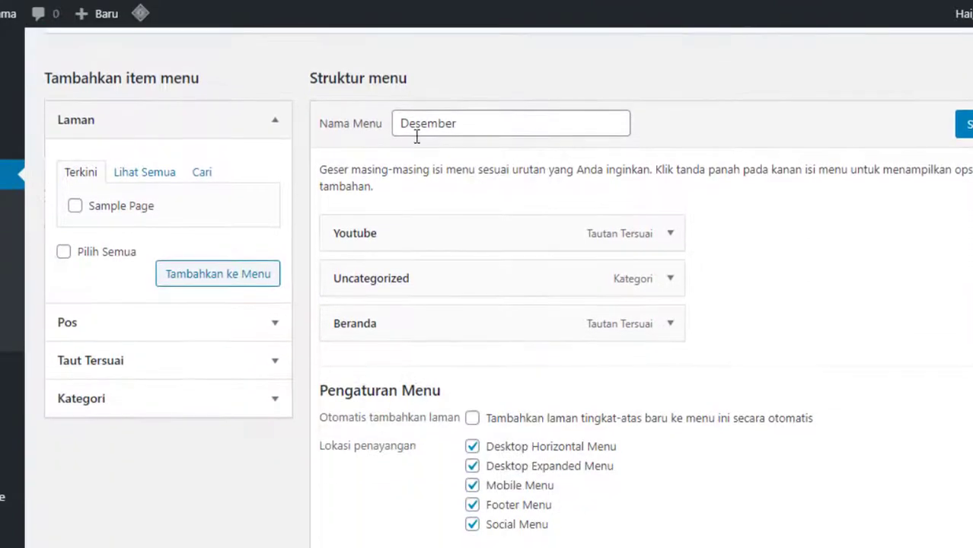
{"action": "scroll", "coordinate": [556, 404], "scroll_direction": "down", "scroll_amount": 2}
{"action": "scroll", "coordinate": [450, 178], "scroll_direction": "up", "scroll_amount": 3}
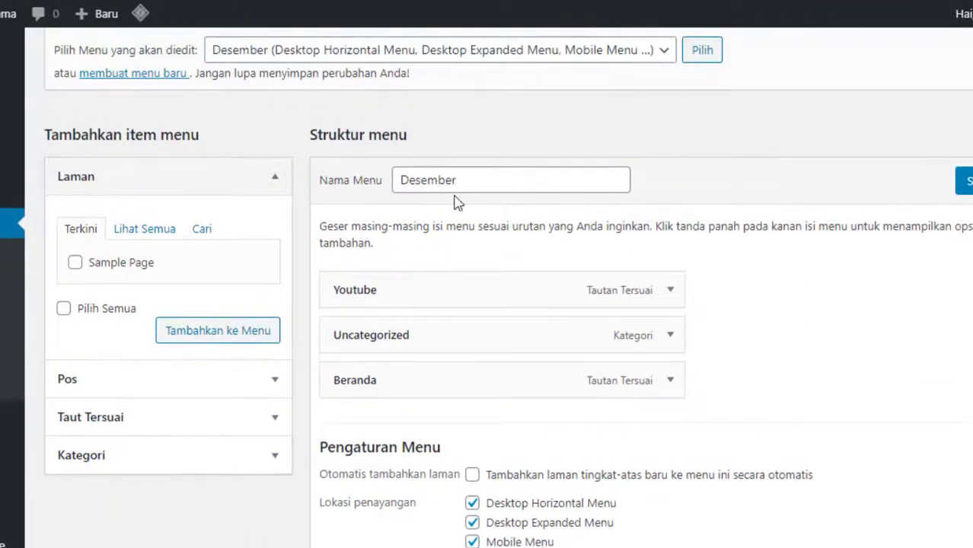
{"action": "scroll", "coordinate": [591, 305], "scroll_direction": "down", "scroll_amount": 3}
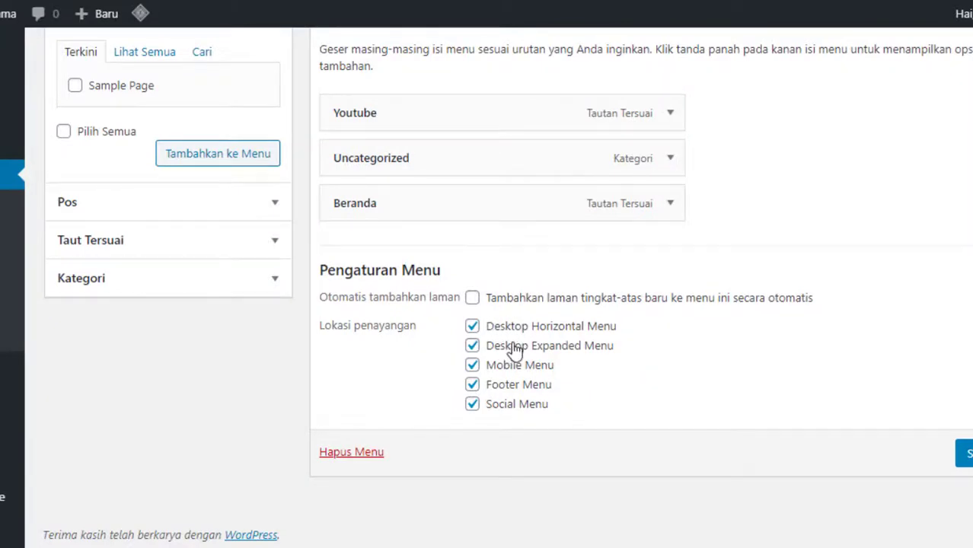
{"action": "scroll", "coordinate": [526, 337], "scroll_direction": "up", "scroll_amount": 5}
{"action": "left_click", "coordinate": [408, 273]}
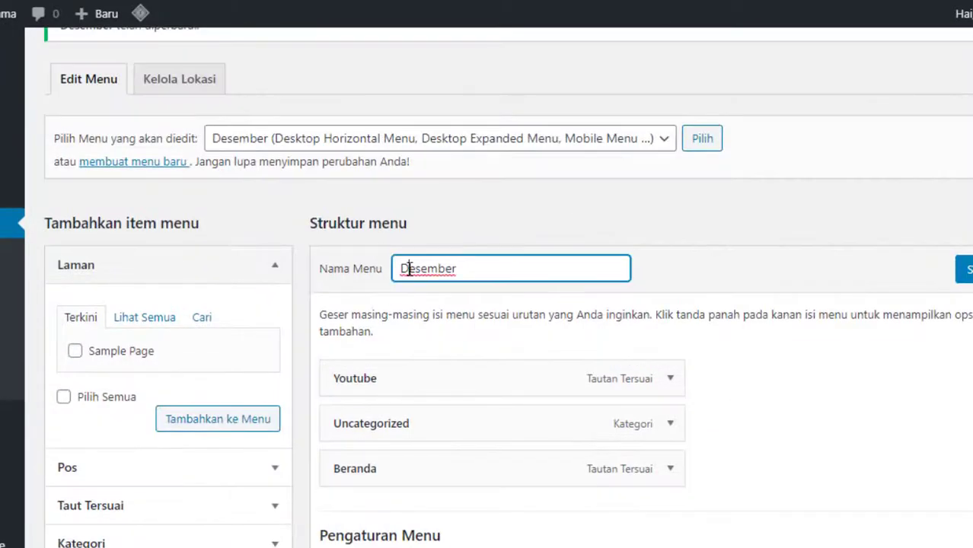
{"action": "double_click", "coordinate": [409, 269]}
{"action": "type", "text": "Dekds"}
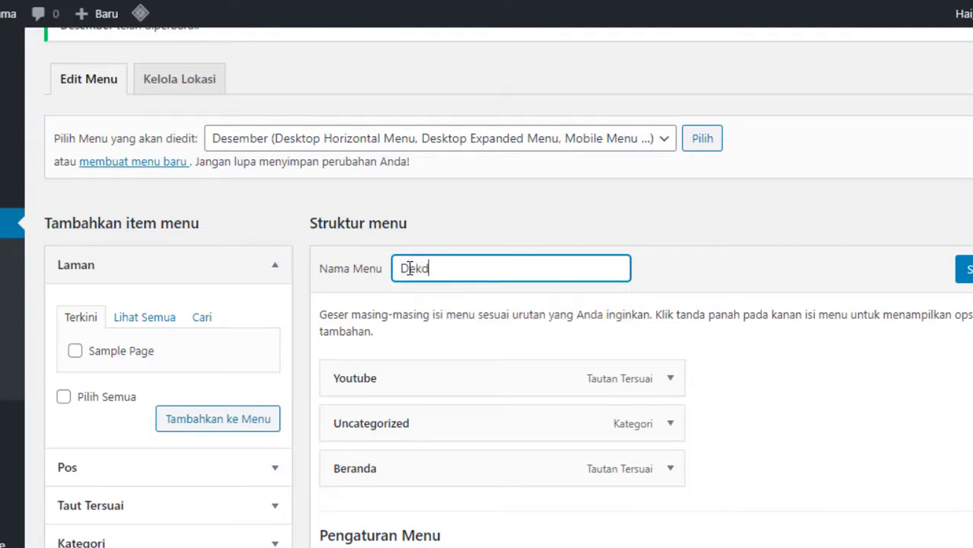
{"action": "key", "text": "BackSpace"}
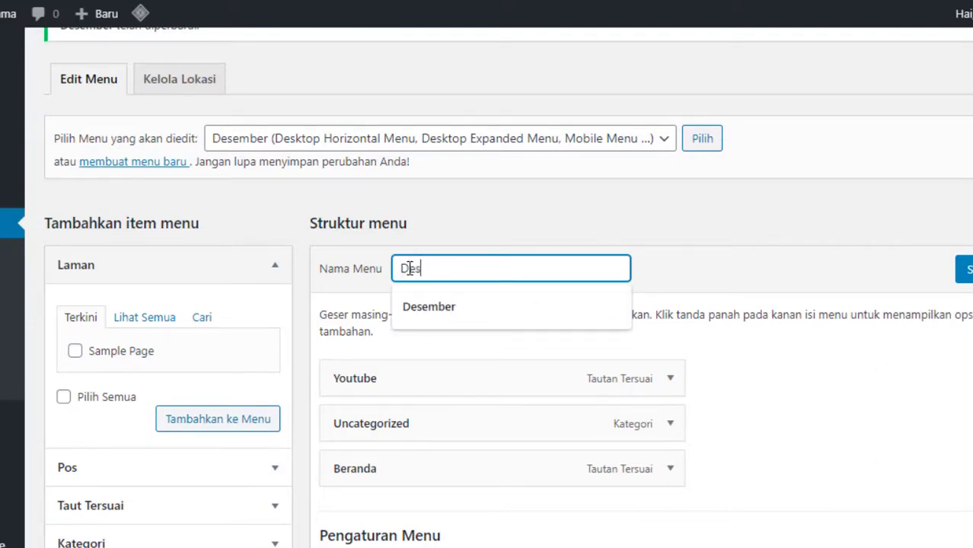
{"action": "type", "text": "sktop horizontal"}
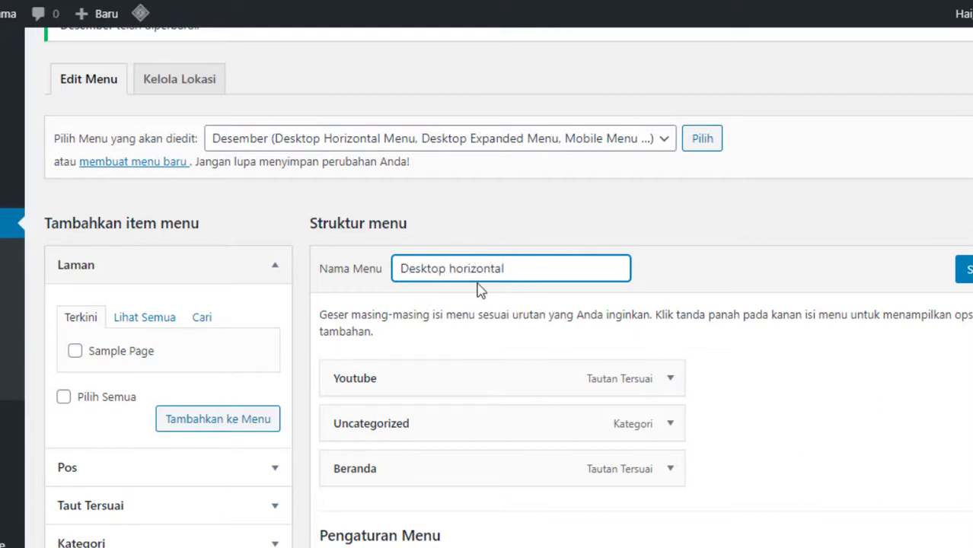
Remove the Desktop Expanded, Mobile, Footer and Social Menu locations from the Desktop horizontal menu and save it
{"action": "scroll", "coordinate": [491, 263], "scroll_direction": "down", "scroll_amount": 4}
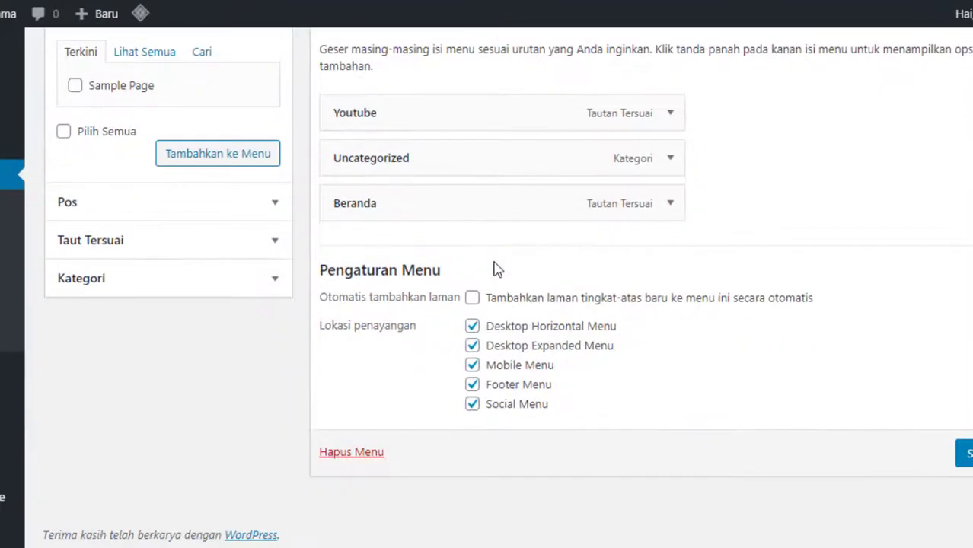
{"action": "left_click", "coordinate": [473, 348]}
{"action": "left_click", "coordinate": [472, 366]}
{"action": "left_click", "coordinate": [473, 385]}
{"action": "left_click", "coordinate": [472, 405]}
{"action": "left_click", "coordinate": [964, 453]}
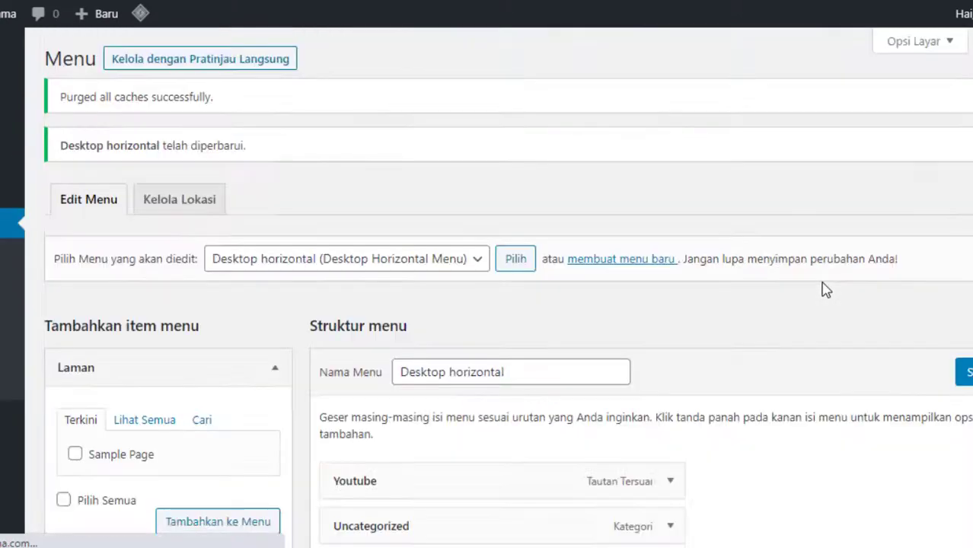
Load the November menu for editing and set its display location to Desktop Expanded Menu
{"action": "left_click", "coordinate": [356, 259]}
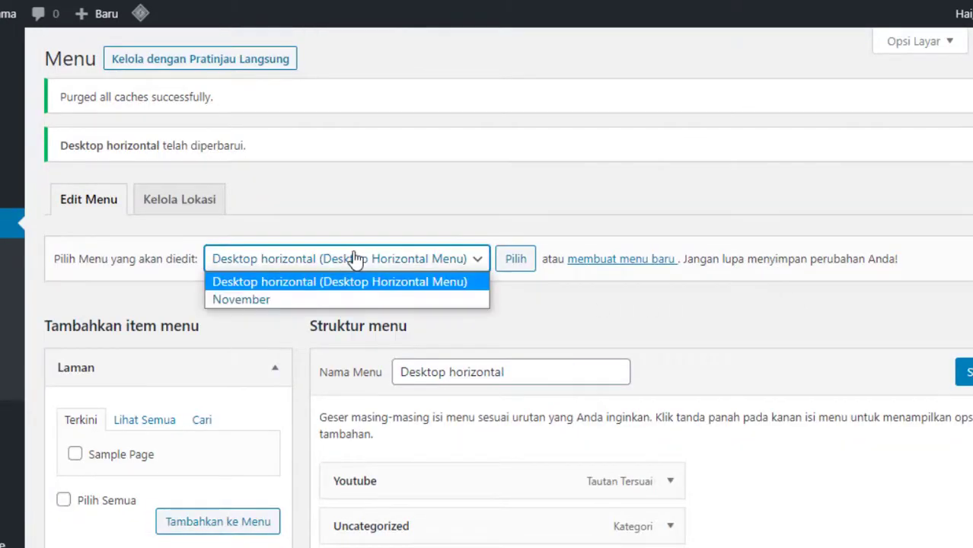
{"action": "left_click", "coordinate": [342, 300]}
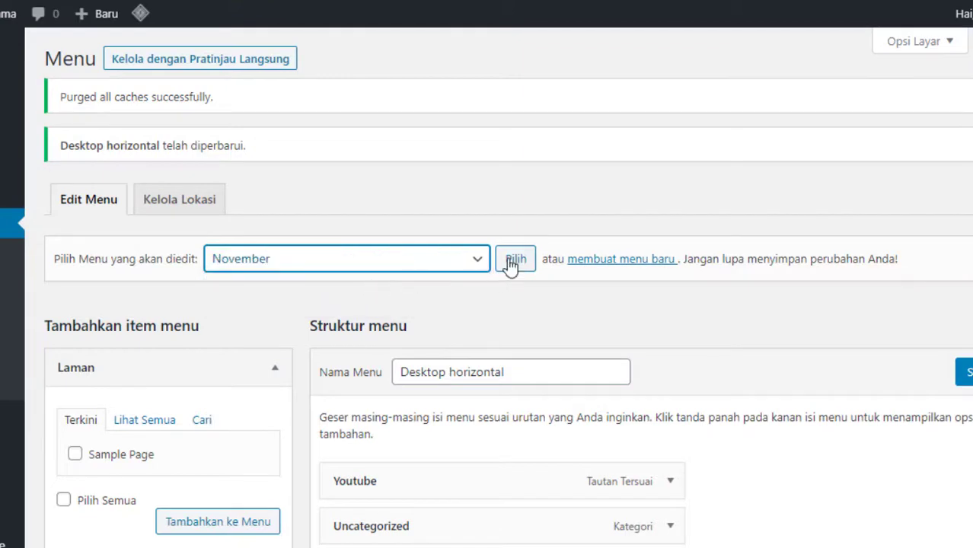
{"action": "left_click", "coordinate": [510, 260]}
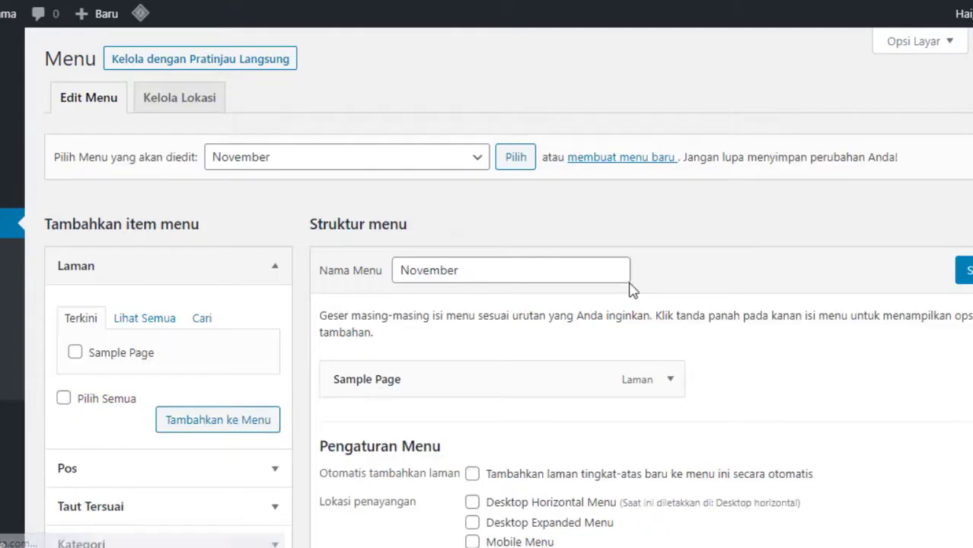
{"action": "scroll", "coordinate": [630, 285], "scroll_direction": "down", "scroll_amount": 3}
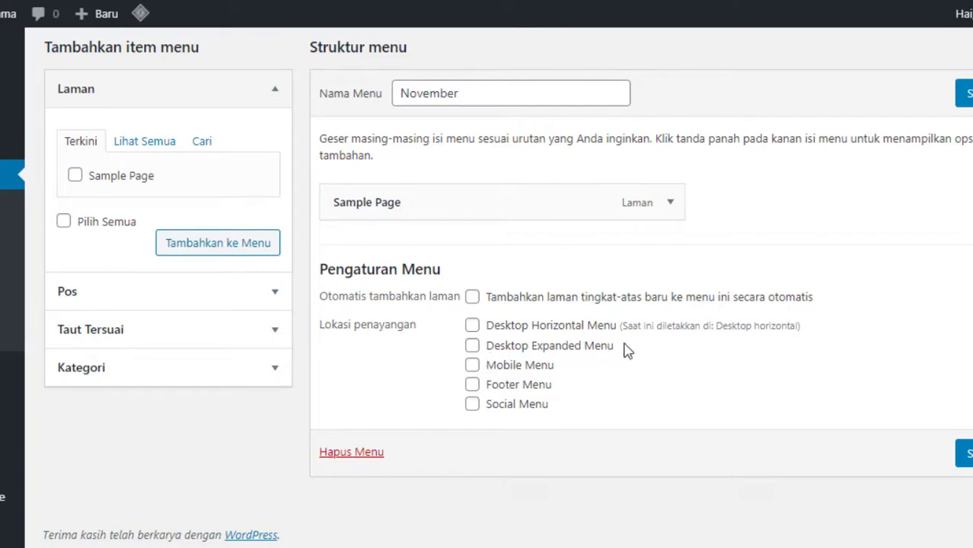
{"action": "left_click", "coordinate": [472, 346]}
Rename the November menu to Desktop Expanded, reusing the location's label text, and save it
{"action": "left_click_drag", "start_coordinate": [489, 347], "coordinate": [583, 361]}
{"action": "key", "text": "ctrl+c"}
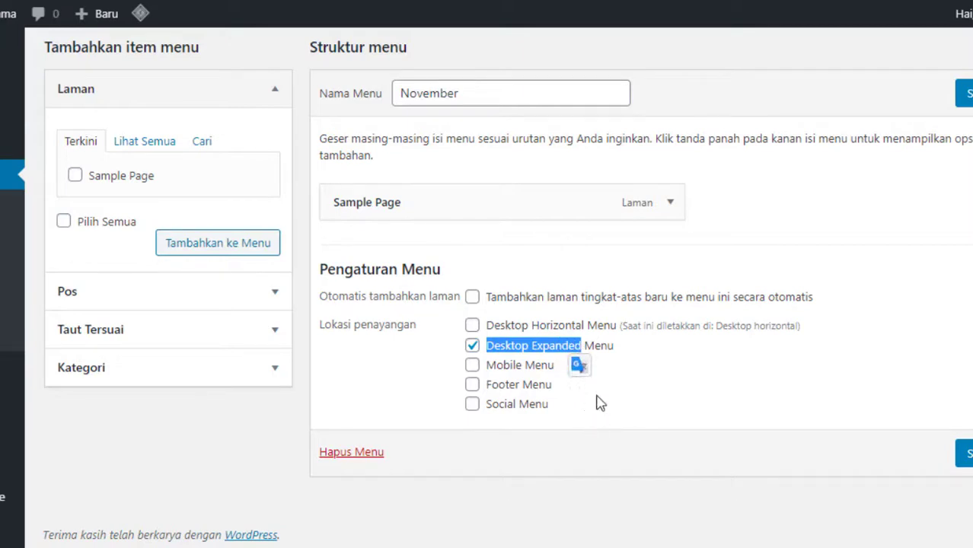
{"action": "double_click", "coordinate": [488, 93]}
{"action": "key", "text": "ctrl+v"}
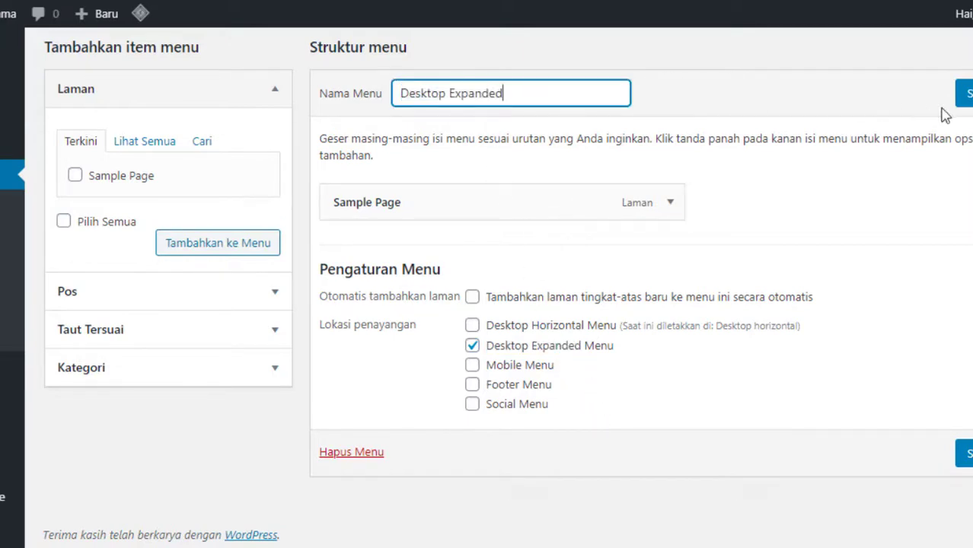
{"action": "left_click", "coordinate": [967, 93]}
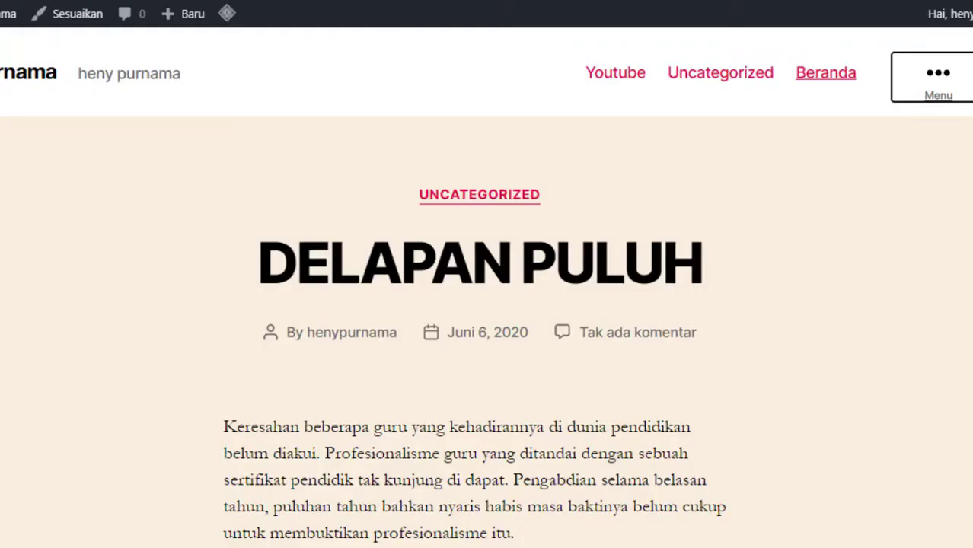
Check the expanded menu on the live site and review the Desktop Expanded menu's items and display location
{"action": "left_click", "coordinate": [937, 87]}
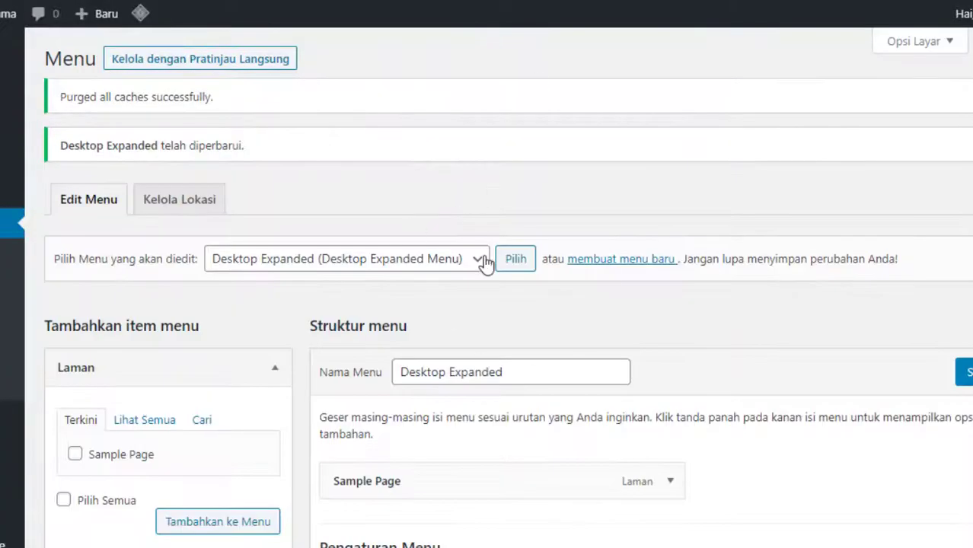
{"action": "scroll", "coordinate": [485, 263], "scroll_direction": "down", "scroll_amount": 4}
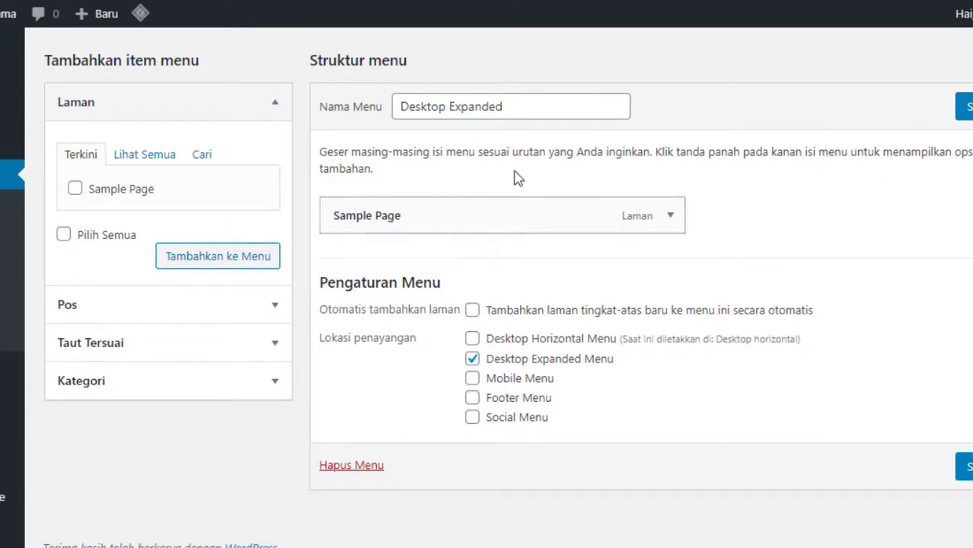
{"action": "scroll", "coordinate": [606, 211], "scroll_direction": "up", "scroll_amount": 2}
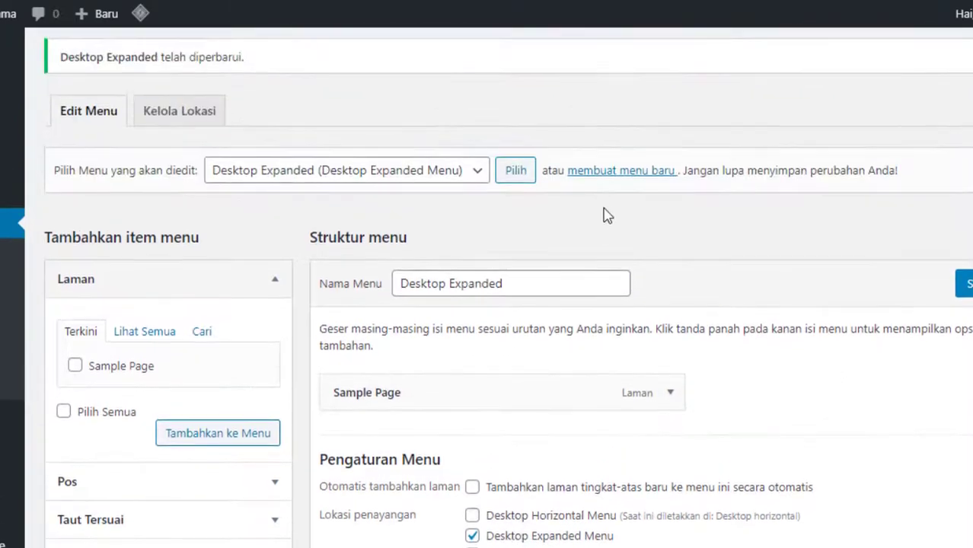
Collapse the Laman section of addable menu items and review the Desktop Expanded menu's structure and display locations
{"action": "scroll", "coordinate": [601, 207], "scroll_direction": "up", "scroll_amount": 1}
{"action": "scroll", "coordinate": [579, 209], "scroll_direction": "down", "scroll_amount": 2}
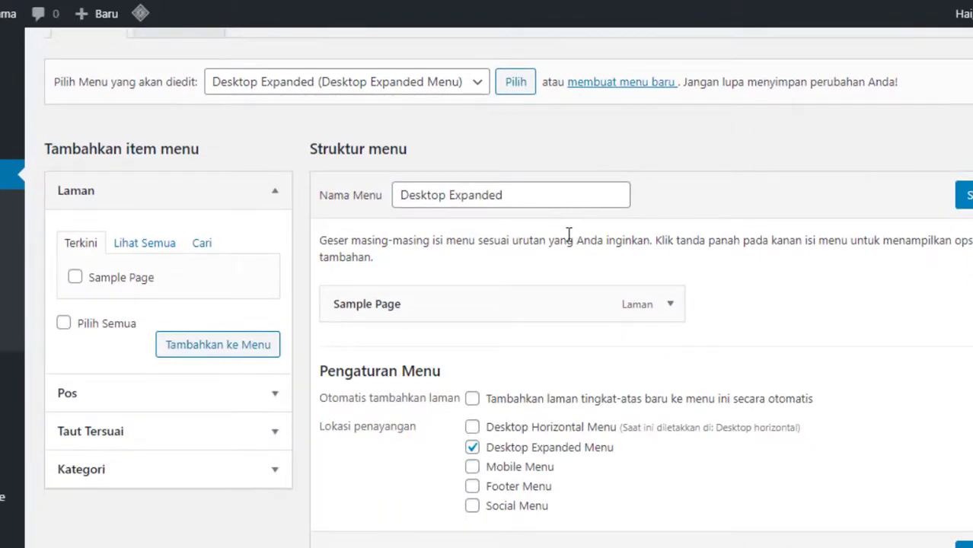
{"action": "left_click", "coordinate": [273, 196]}
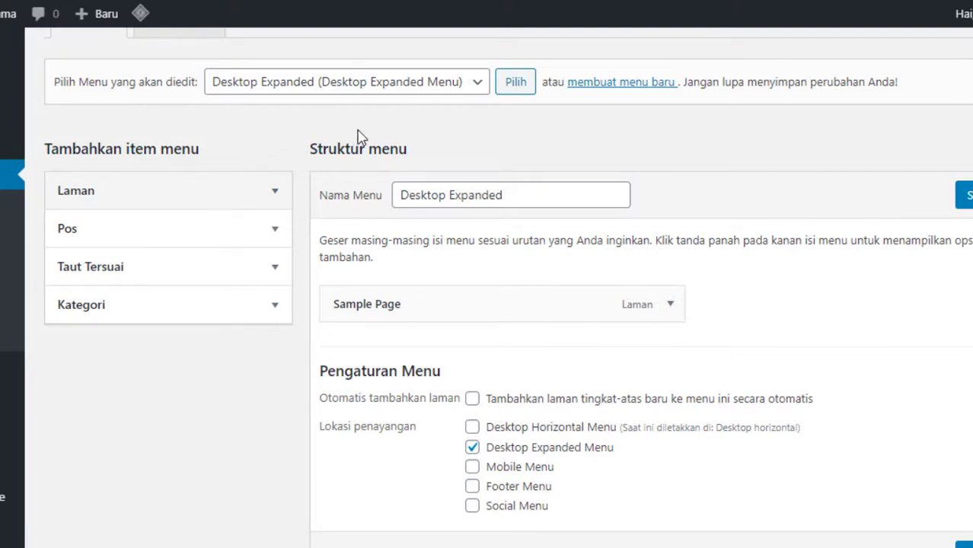
{"action": "scroll", "coordinate": [602, 297], "scroll_direction": "down", "scroll_amount": 2}
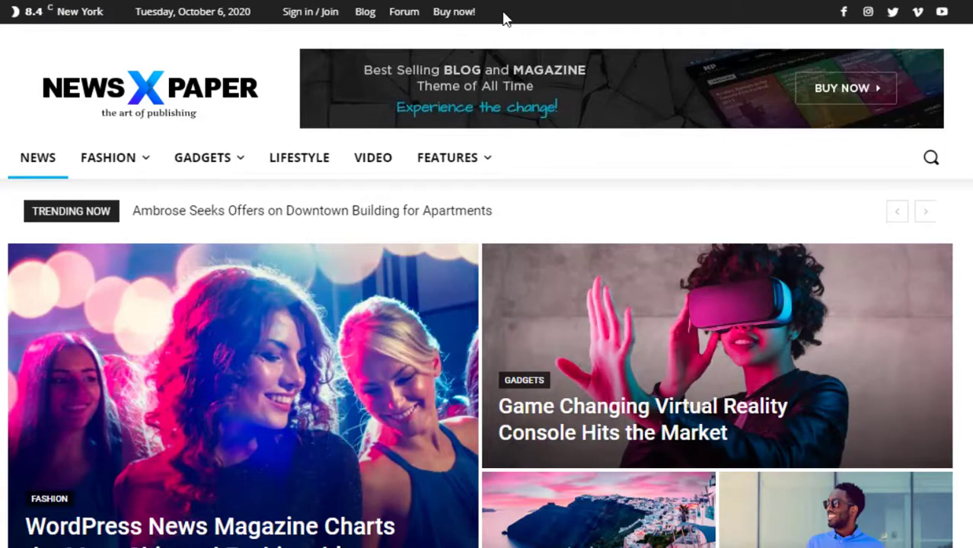
Switch to the Newspaper theme demo site and examine its header, main navigation and footer menus
{"action": "left_click_drag", "start_coordinate": [503, 19], "coordinate": [250, 41]}
{"action": "left_click", "coordinate": [243, 64]}
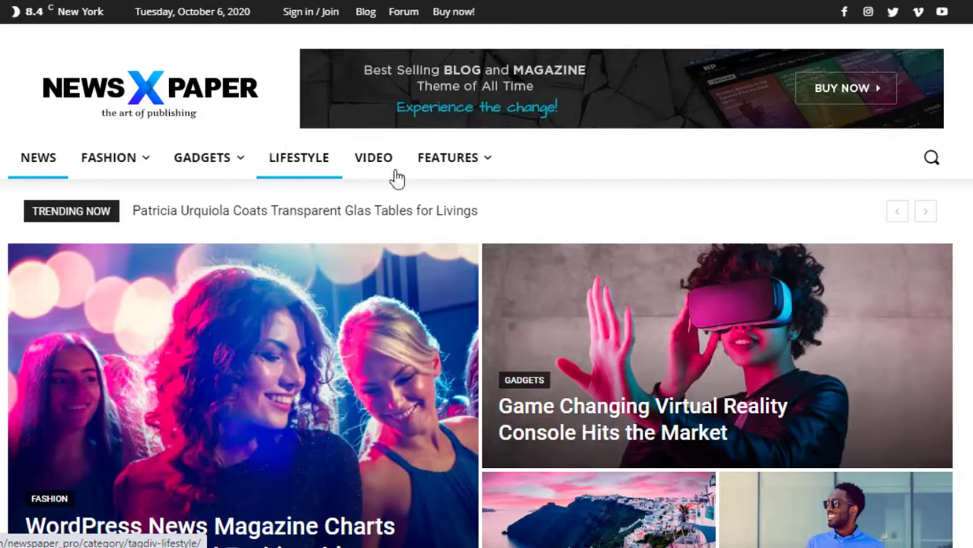
{"action": "scroll", "coordinate": [297, 172], "scroll_direction": "down", "scroll_amount": 3}
{"action": "scroll", "coordinate": [417, 213], "scroll_direction": "down", "scroll_amount": 10}
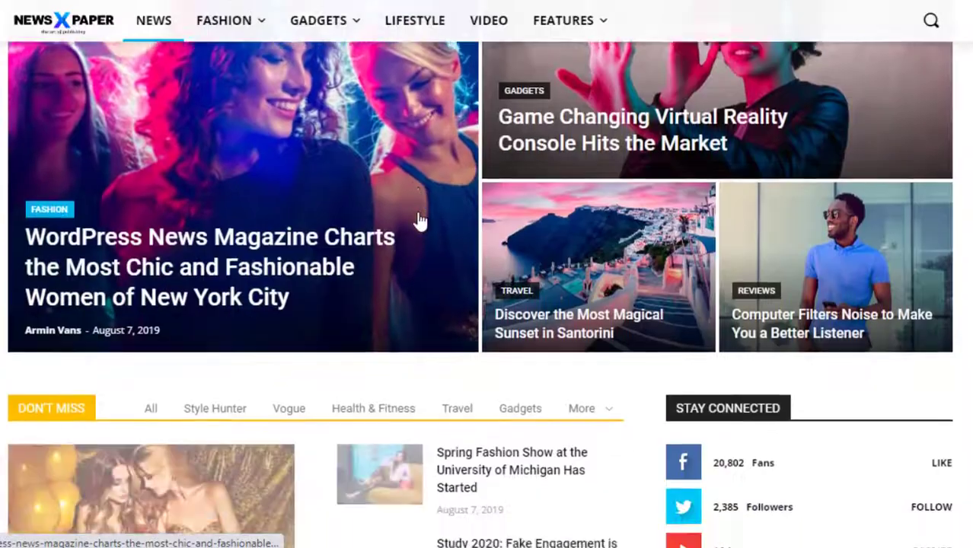
{"action": "scroll", "coordinate": [413, 207], "scroll_direction": "down", "scroll_amount": 20}
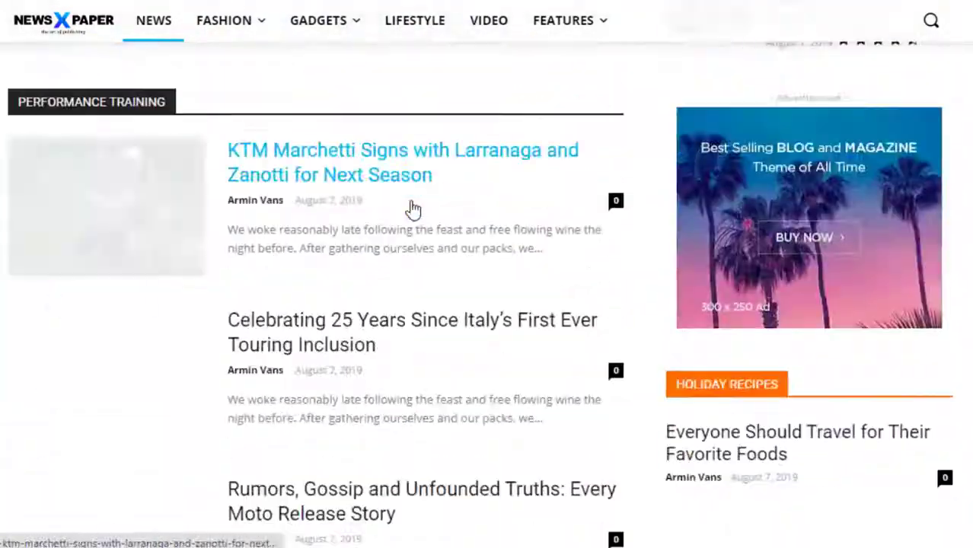
{"action": "scroll", "coordinate": [428, 210], "scroll_direction": "down", "scroll_amount": 5}
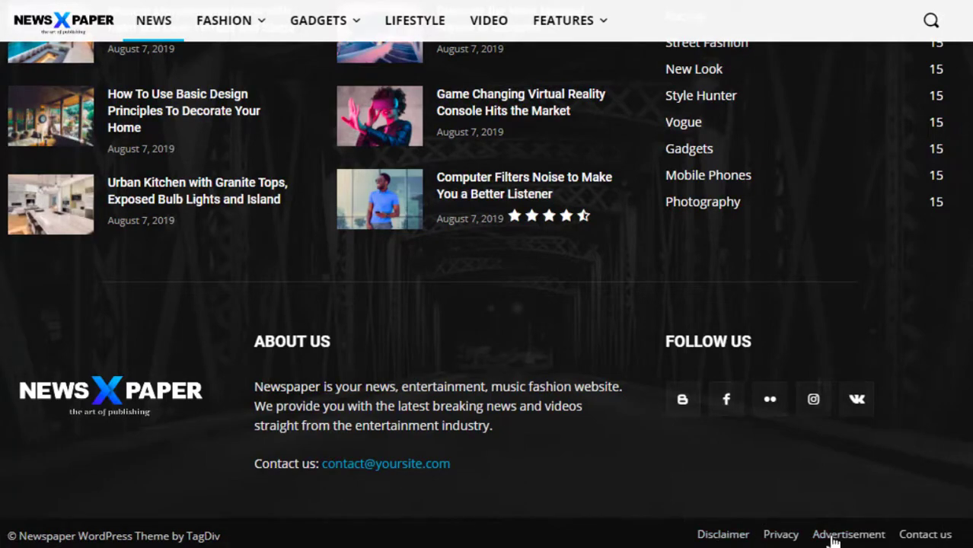
{"action": "scroll", "coordinate": [478, 145], "scroll_direction": "up", "scroll_amount": 10}
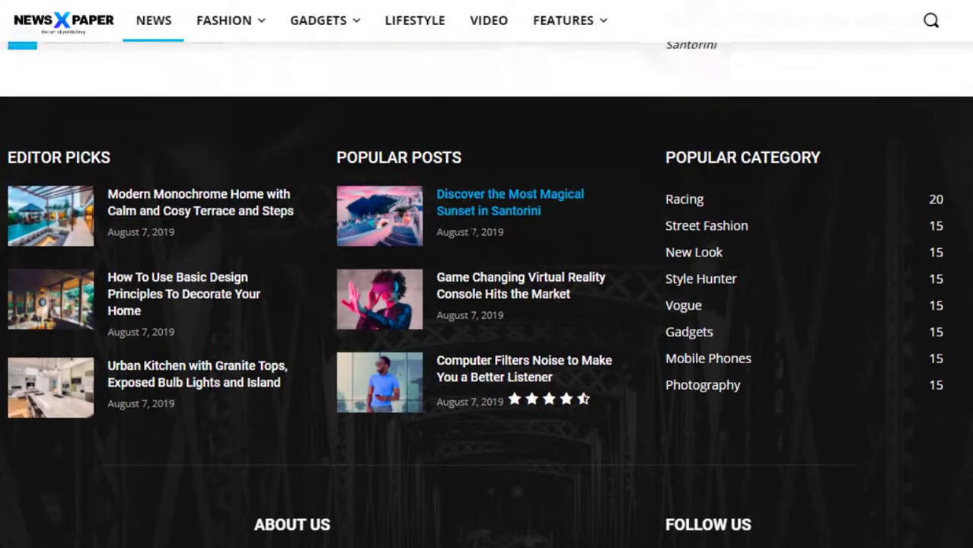
{"action": "scroll", "coordinate": [479, 232], "scroll_direction": "up", "scroll_amount": 15}
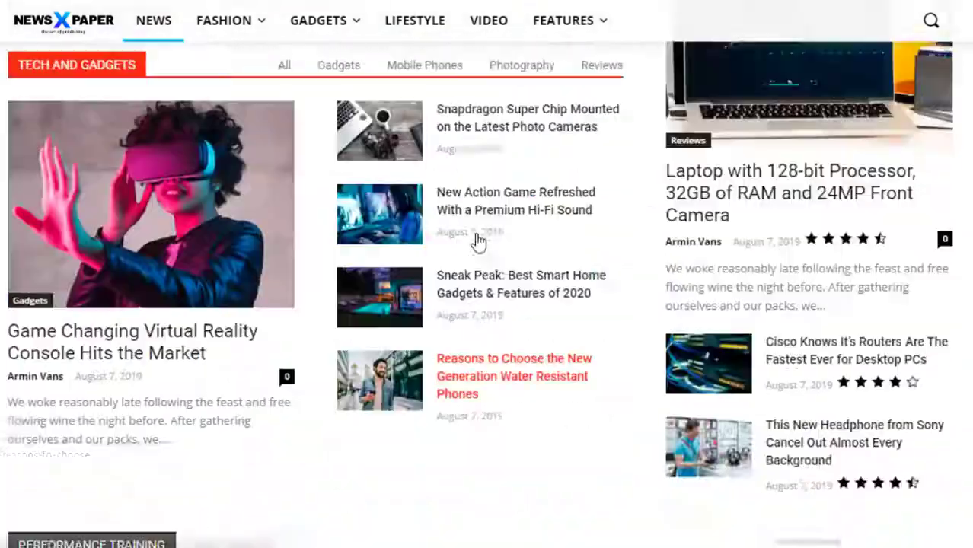
{"action": "scroll", "coordinate": [491, 234], "scroll_direction": "up", "scroll_amount": 15}
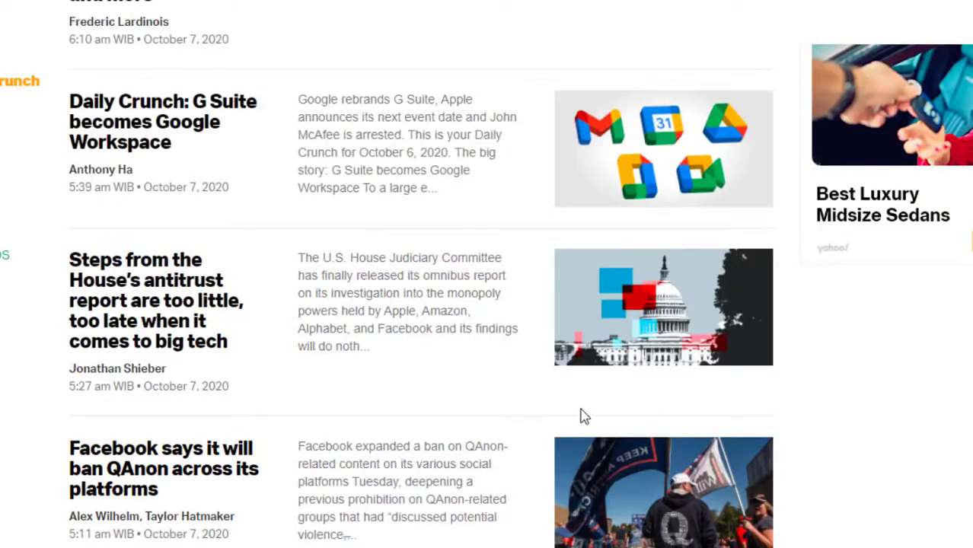
Switch to the TechCrunch site and examine its vertical navigation menu and the footer's link and social menus
{"action": "scroll", "coordinate": [582, 413], "scroll_direction": "down", "scroll_amount": 8}
{"action": "scroll", "coordinate": [583, 409], "scroll_direction": "up", "scroll_amount": 10}
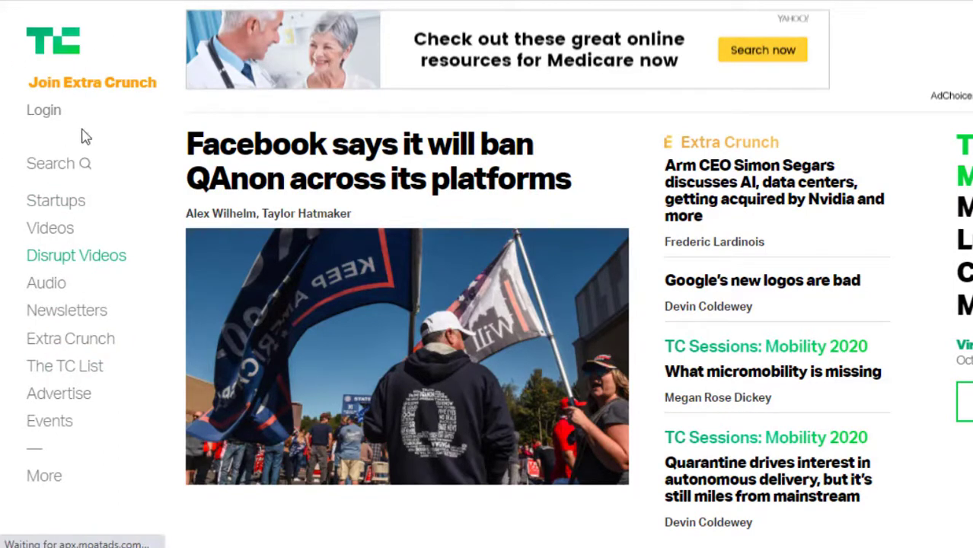
{"action": "scroll", "coordinate": [78, 191], "scroll_direction": "down", "scroll_amount": 3}
{"action": "scroll", "coordinate": [76, 200], "scroll_direction": "down", "scroll_amount": 20}
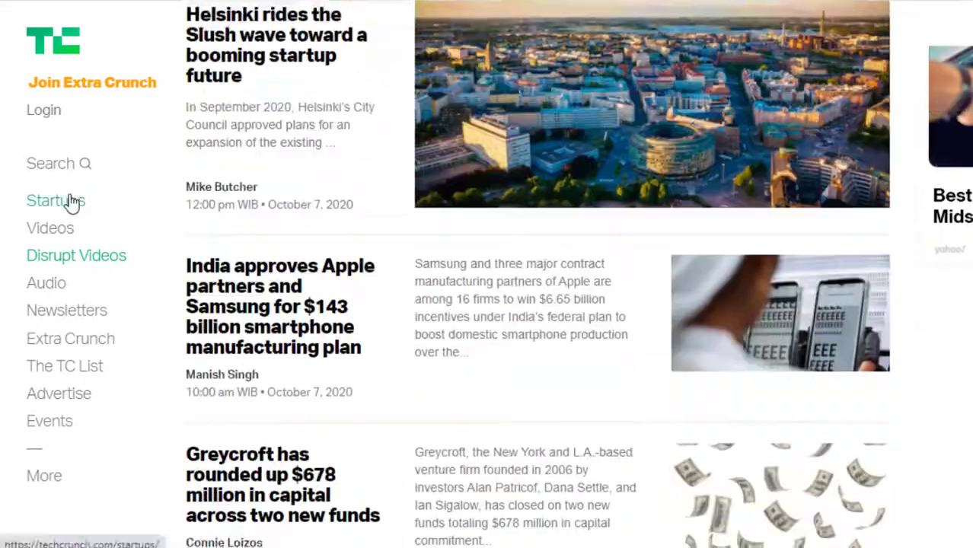
{"action": "scroll", "coordinate": [85, 206], "scroll_direction": "down", "scroll_amount": 10}
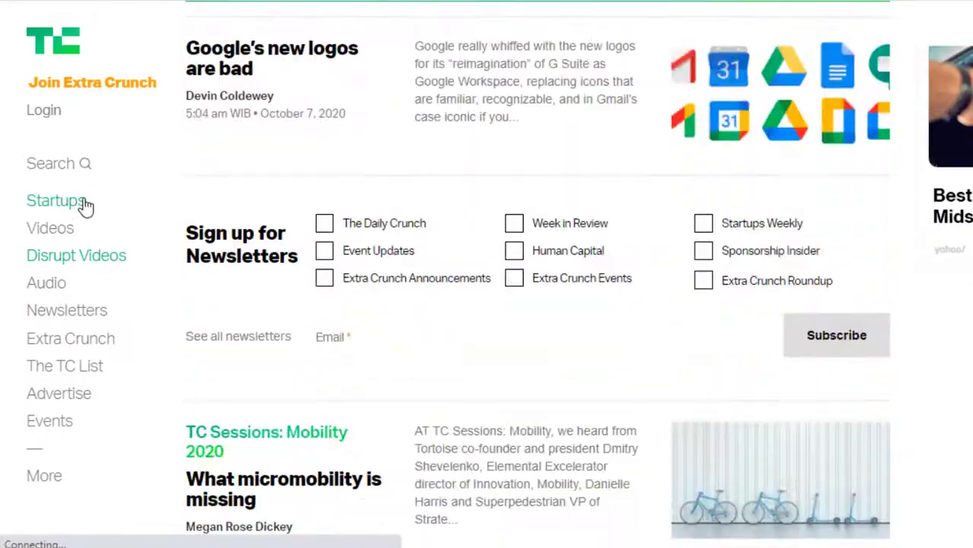
{"action": "scroll", "coordinate": [101, 254], "scroll_direction": "down", "scroll_amount": 4}
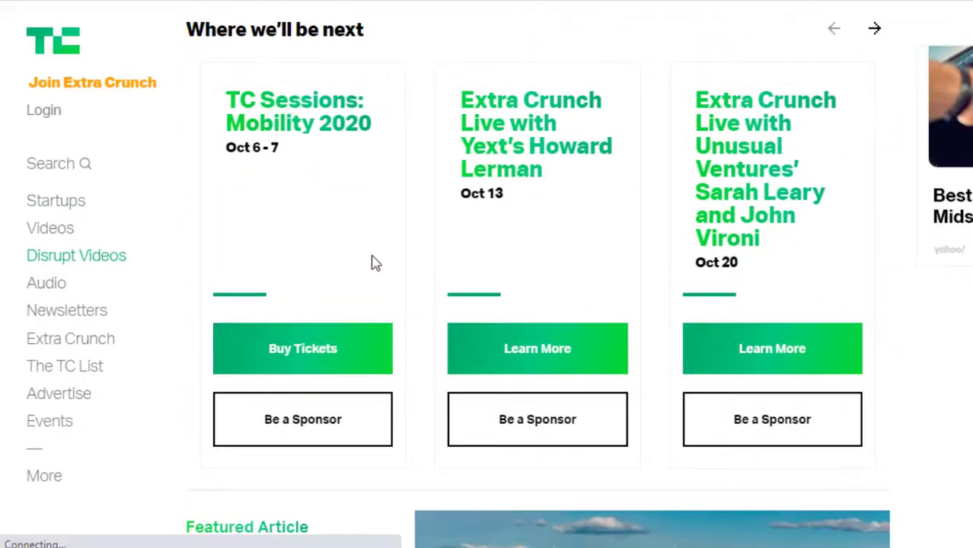
{"action": "scroll", "coordinate": [371, 260], "scroll_direction": "down", "scroll_amount": 15}
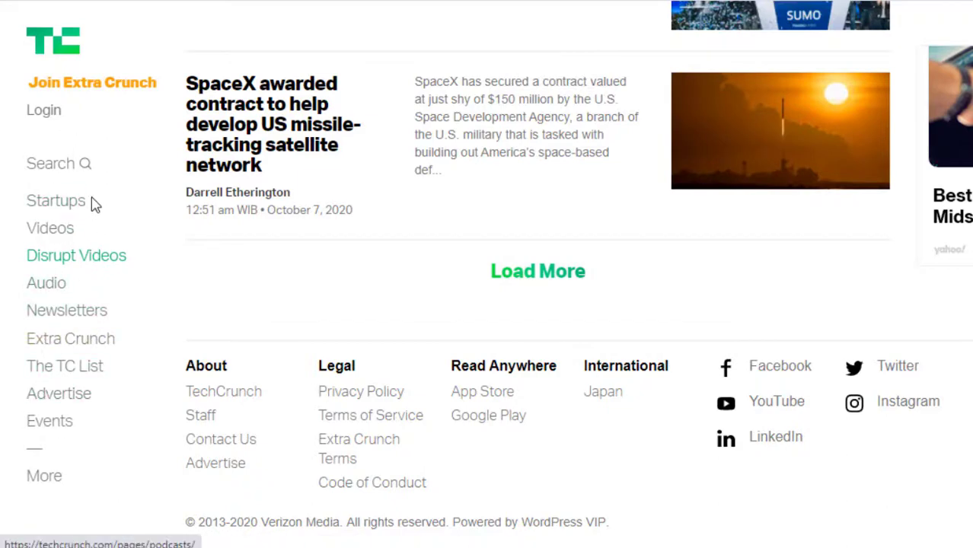
Return to the WordPress menu editor and review the Desktop Expanded menu's location options and menu selection controls
{"action": "left_click", "coordinate": [289, 103]}
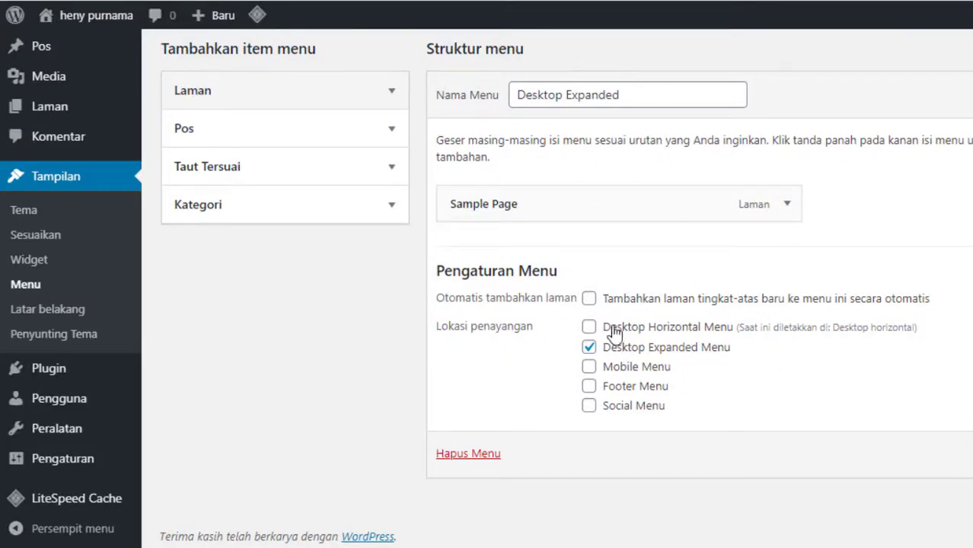
{"action": "scroll", "coordinate": [478, 174], "scroll_direction": "up", "scroll_amount": 2}
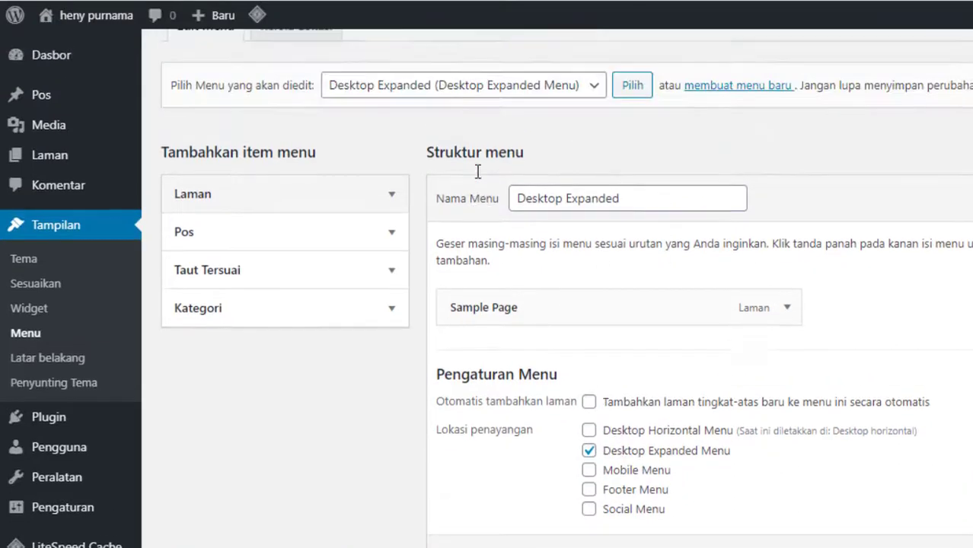
{"action": "scroll", "coordinate": [478, 173], "scroll_direction": "up", "scroll_amount": 3}
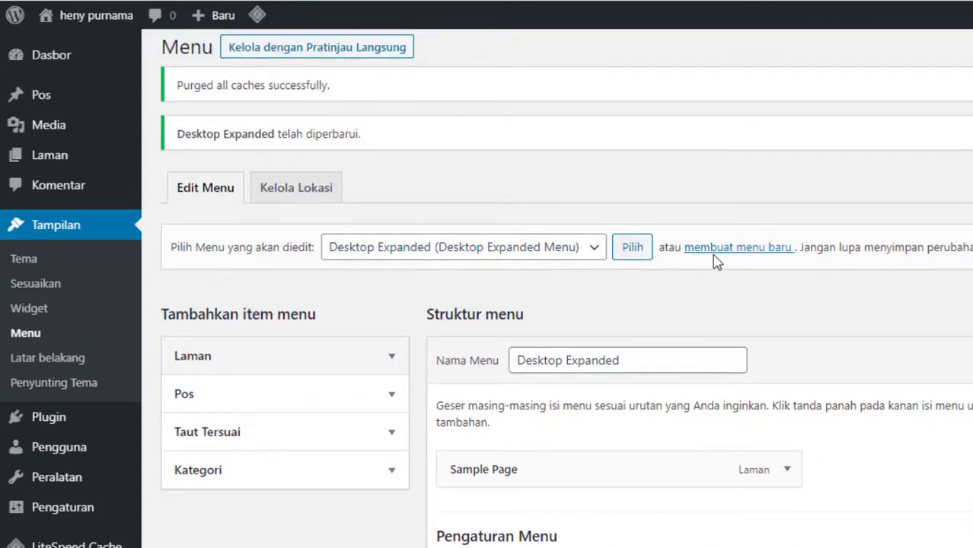
{"action": "scroll", "coordinate": [685, 144], "scroll_direction": "down", "scroll_amount": 5}
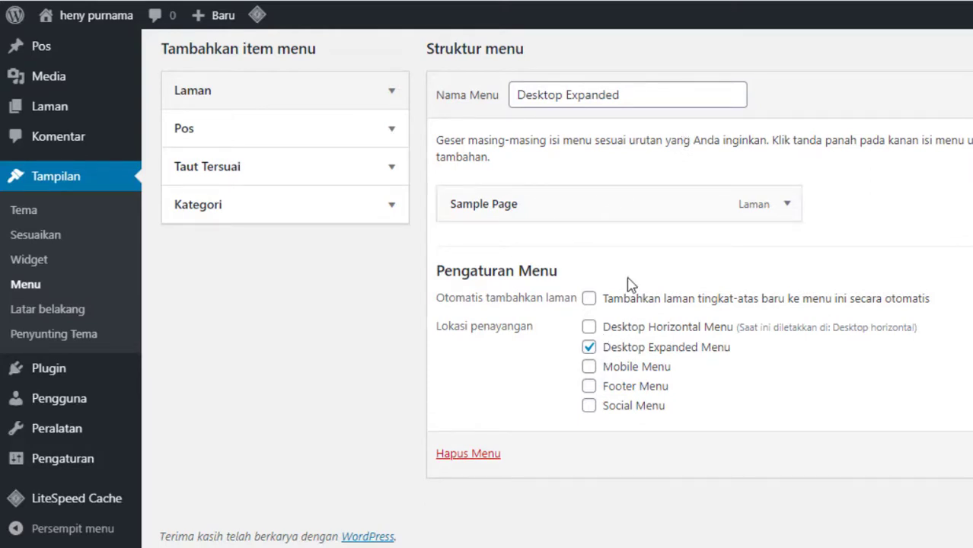
{"action": "scroll", "coordinate": [716, 214], "scroll_direction": "up", "scroll_amount": 5}
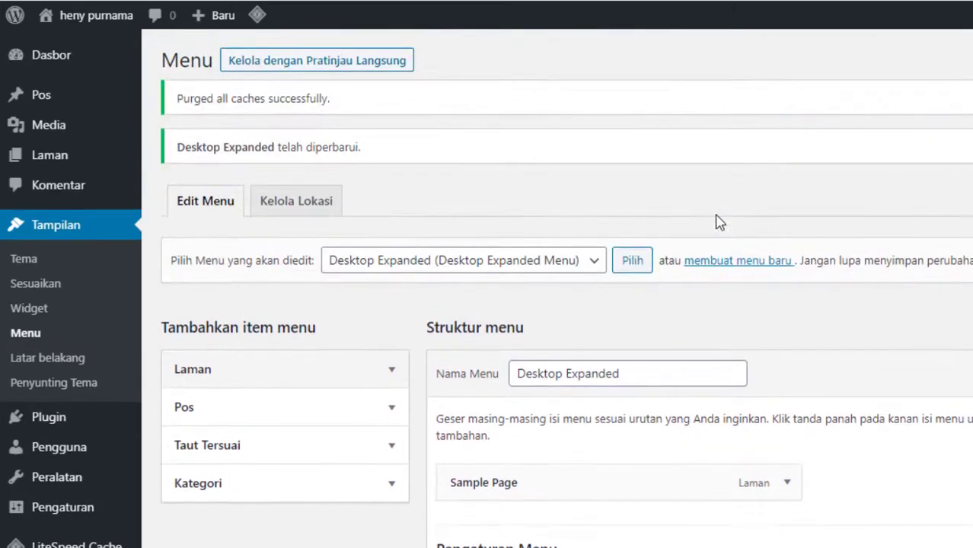